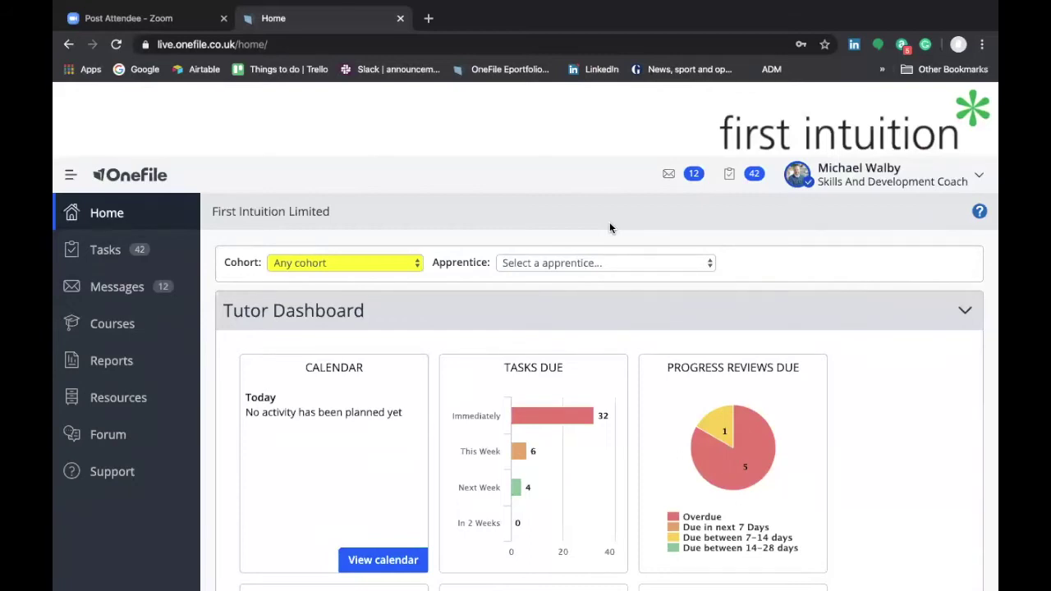
- Go to My Account > Profile and scroll to My Details with the telephone number fields
left_click(879, 186)
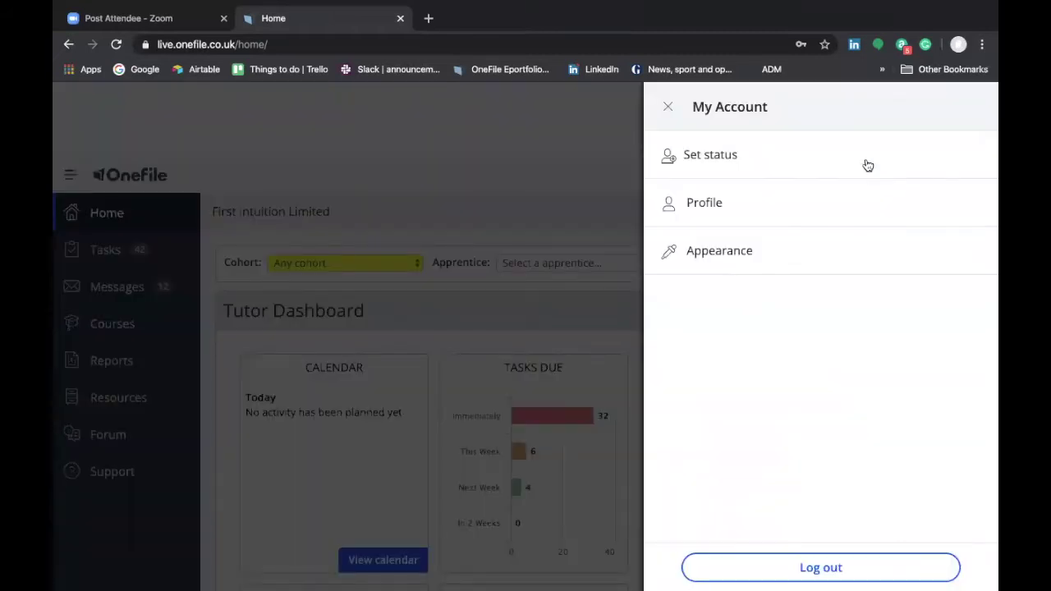
left_click(738, 210)
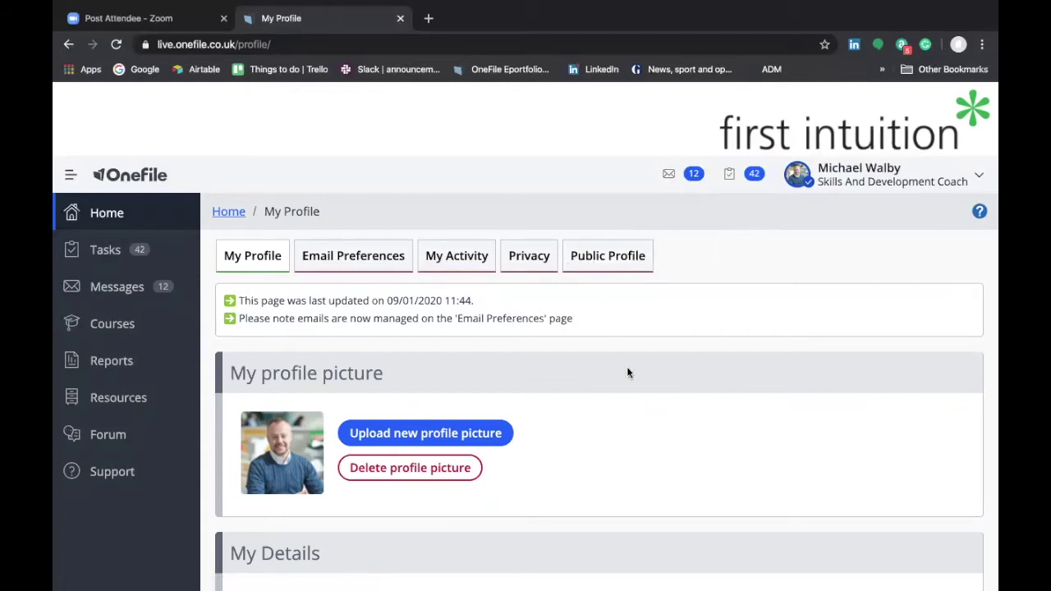
scroll(565, 371, "down", 3)
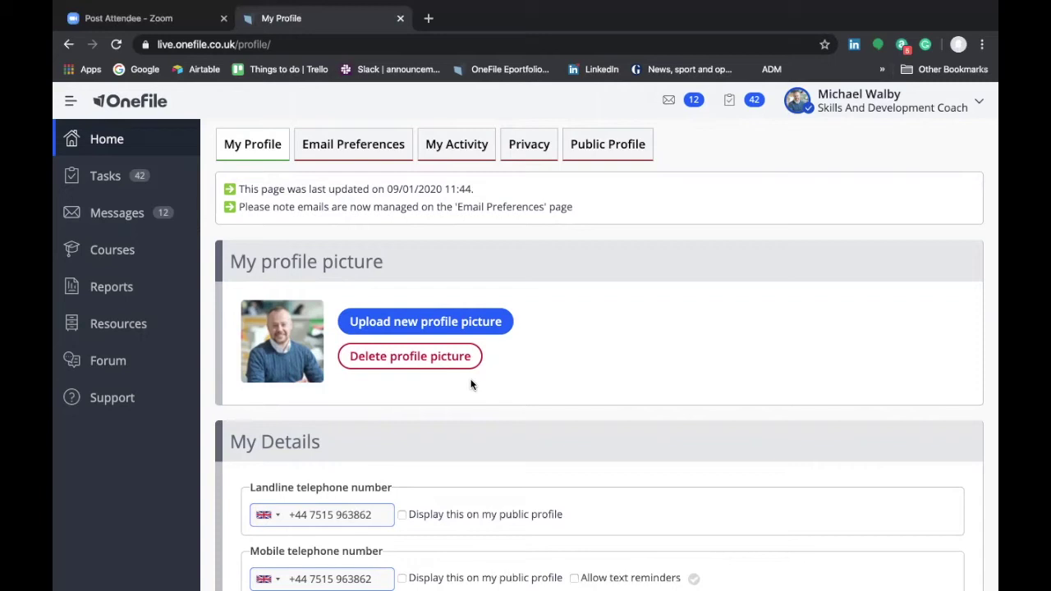
scroll(460, 386, "down", 3)
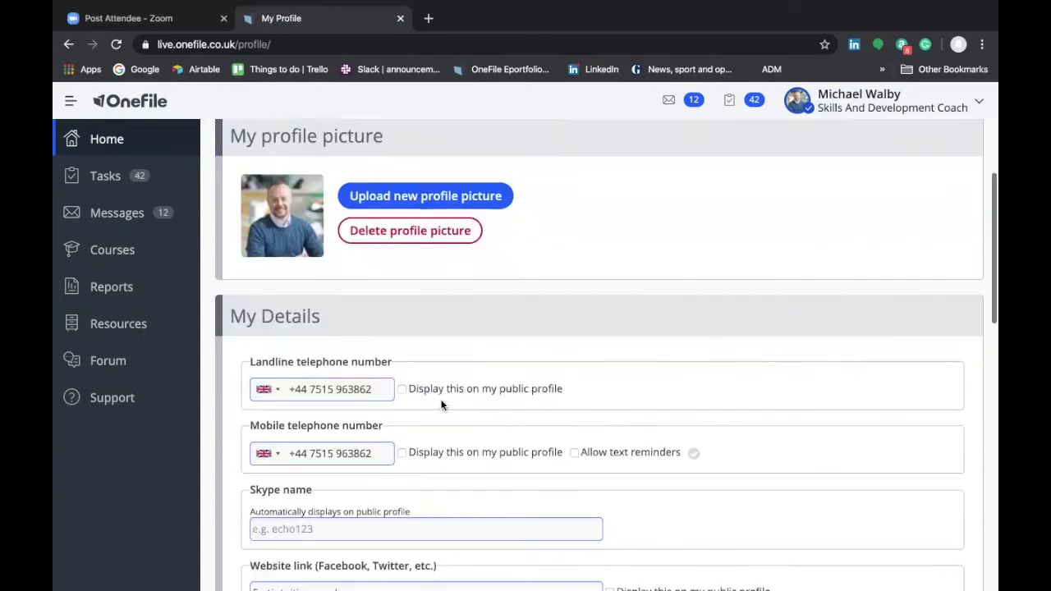
scroll(438, 377, "down", 1)
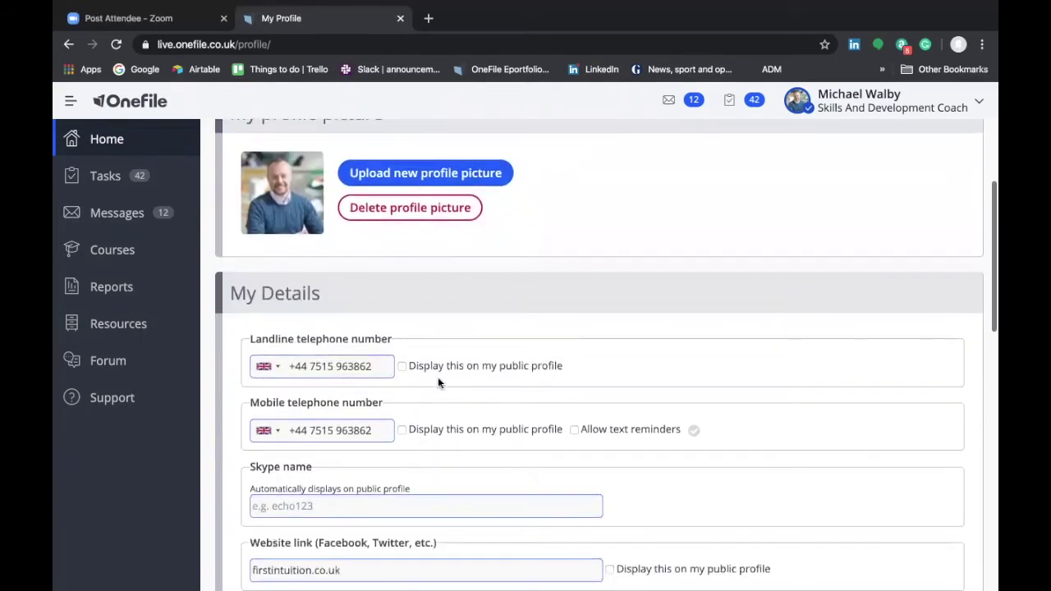
scroll(438, 383, "down", 1)
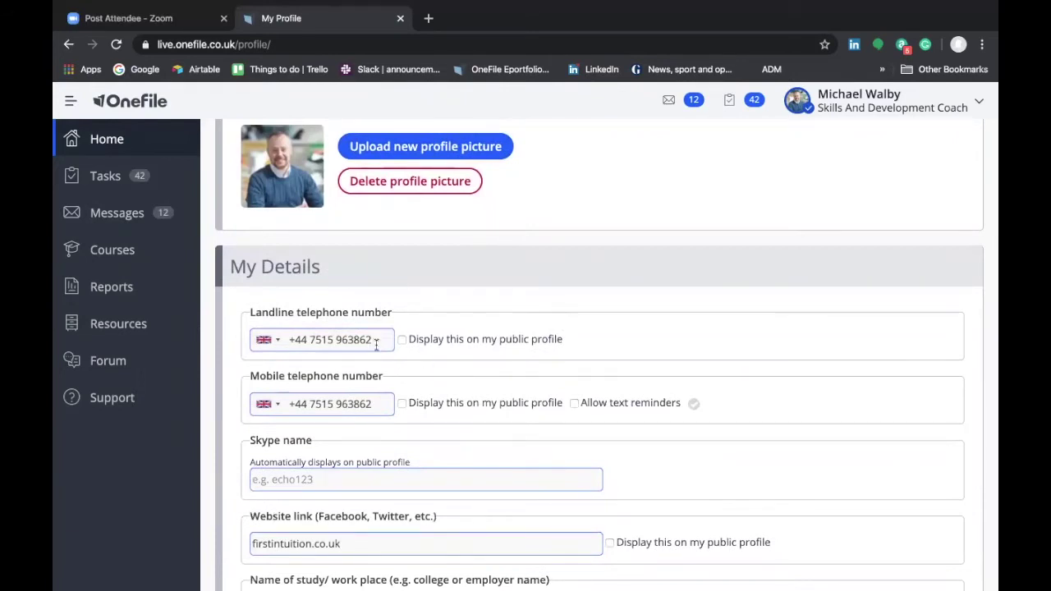
scroll(410, 378, "down", 1)
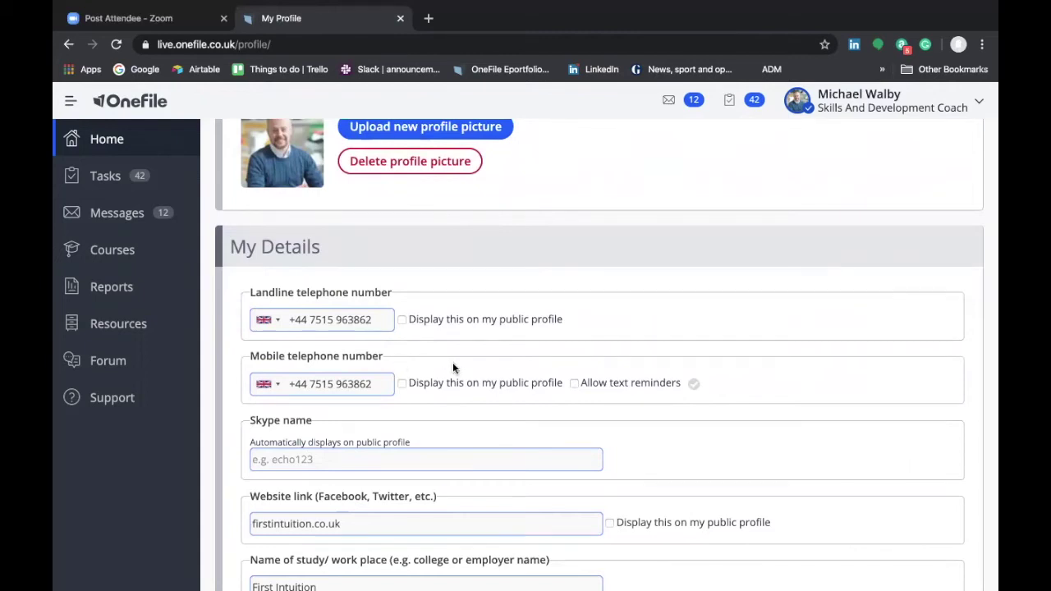
scroll(452, 368, "down", 1)
scroll(452, 367, "down", 1)
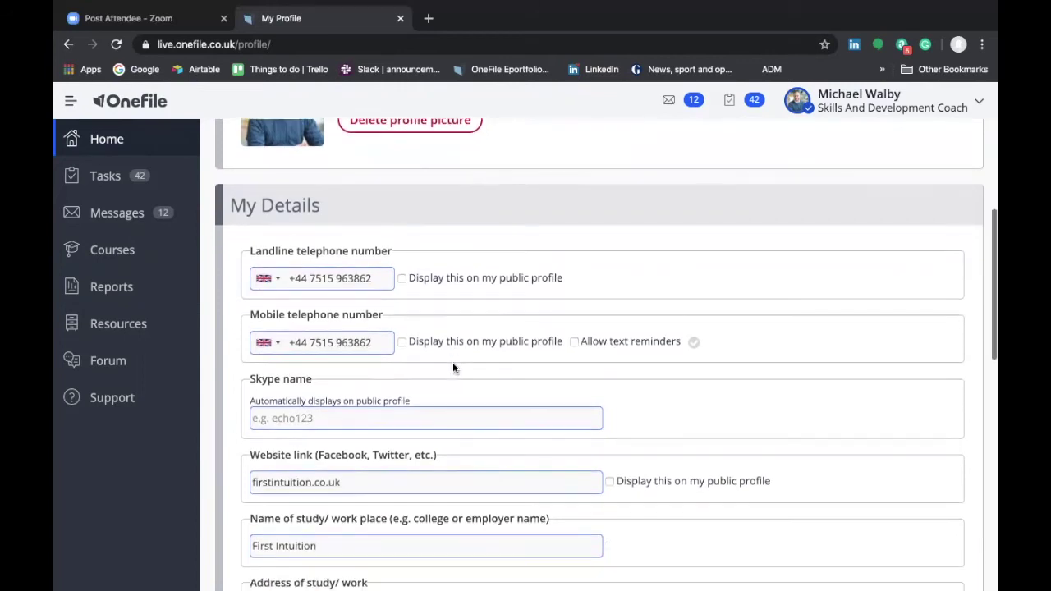
scroll(453, 367, "down", 3)
scroll(452, 366, "down", 4)
scroll(450, 353, "down", 1)
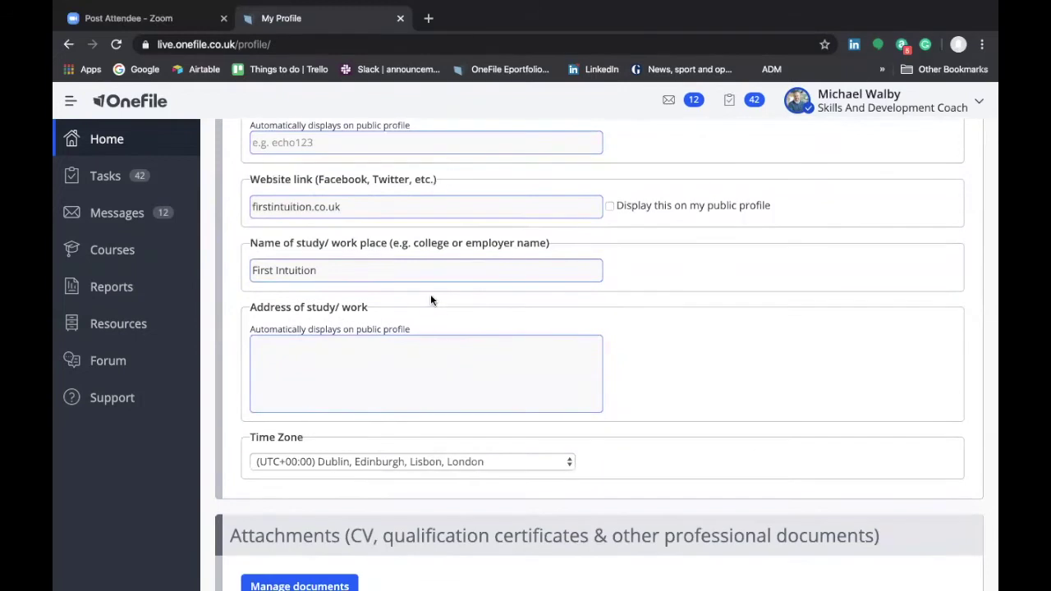
scroll(490, 308, "down", 1)
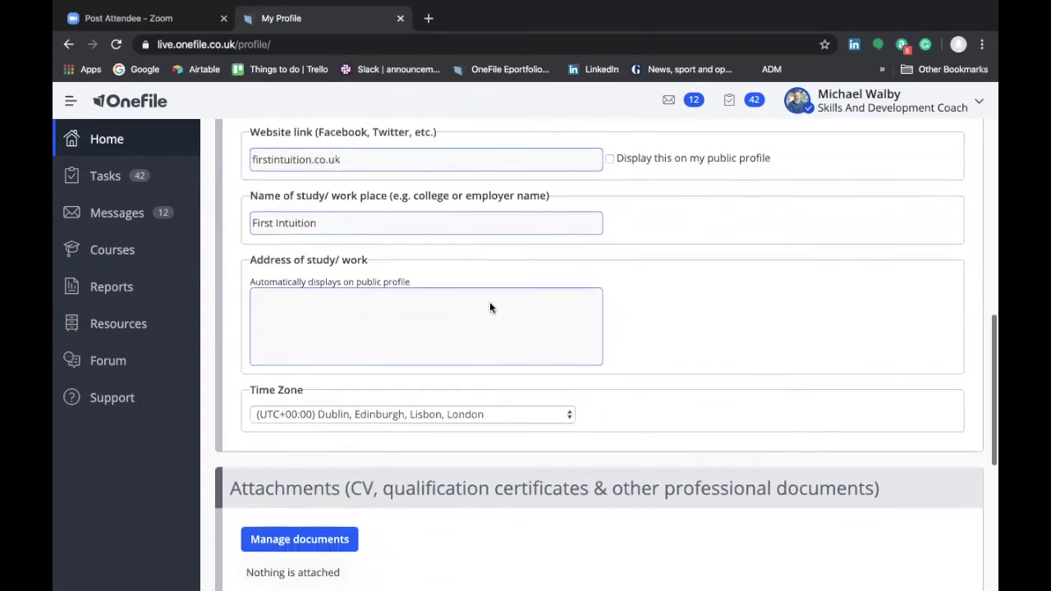
scroll(490, 308, "down", 3)
scroll(490, 308, "down", 3)
scroll(490, 308, "down", 3)
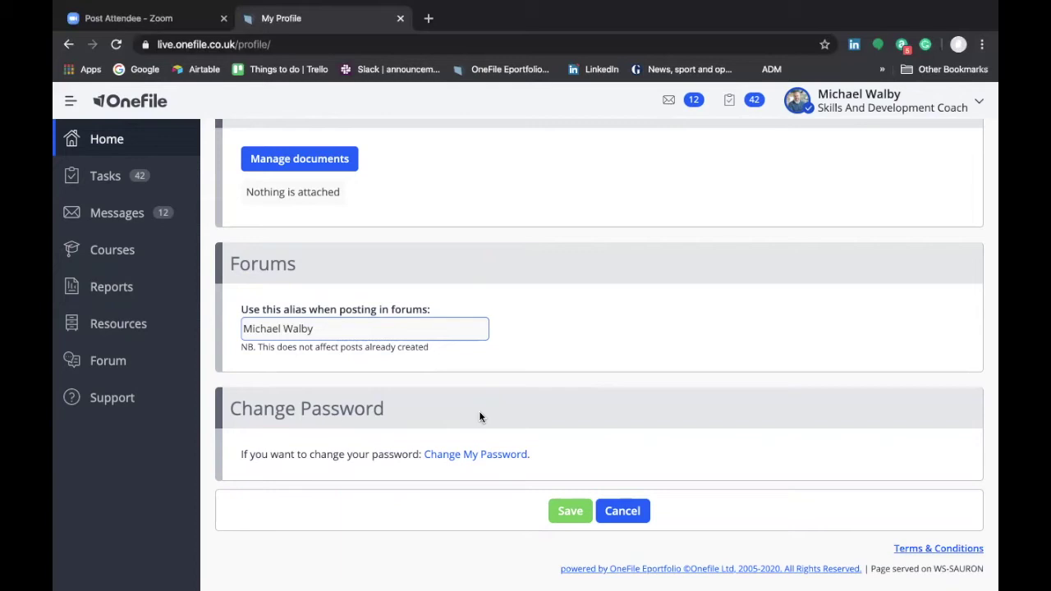
- Open Change My Password and review the 10–128 character, one-digit password rules
left_click(501, 458)
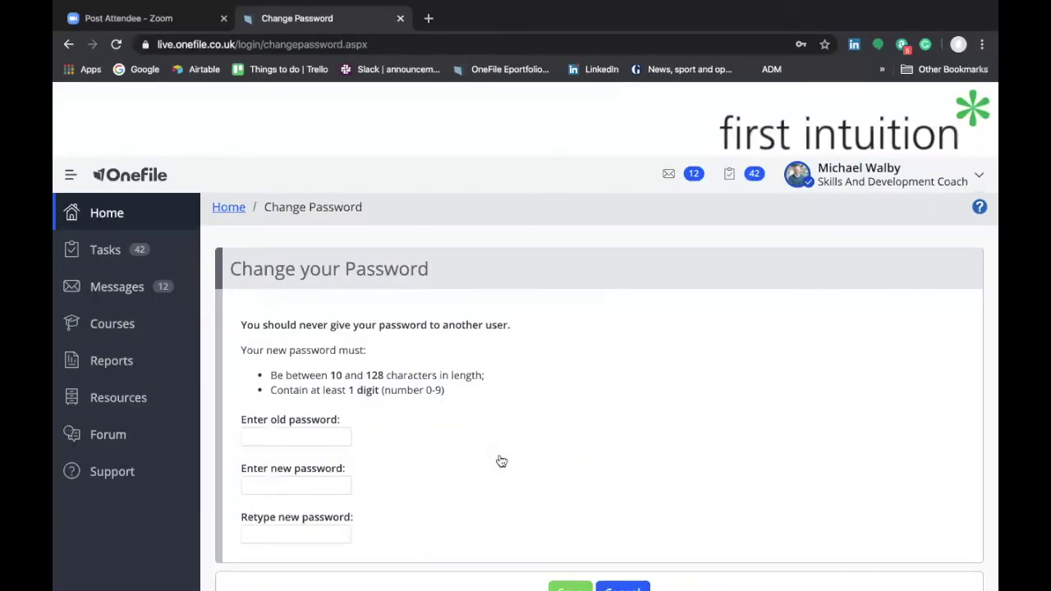
scroll(500, 460, "down", 2)
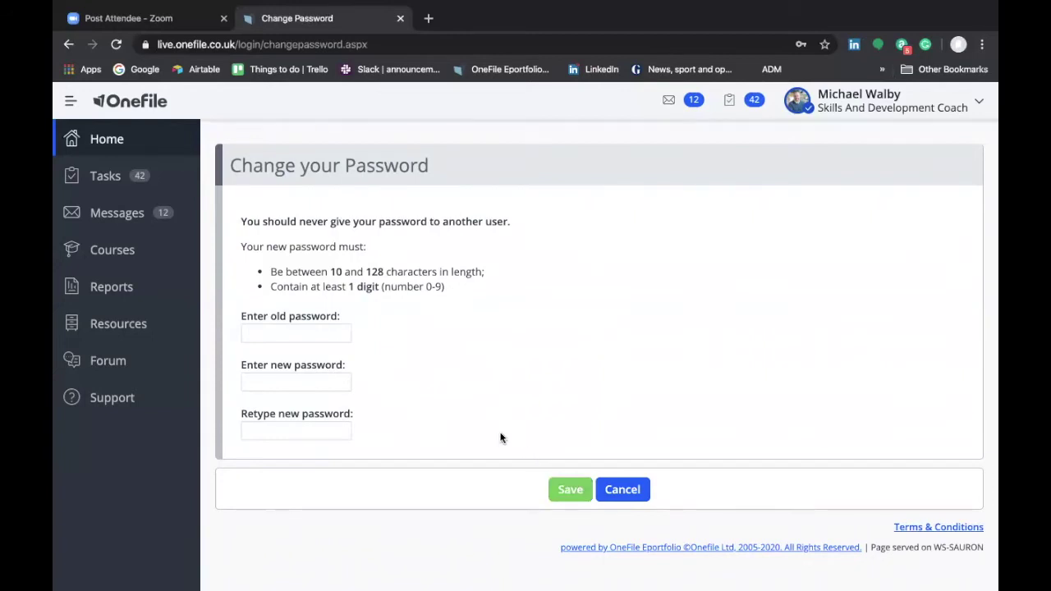
- Cancel the password change and return to My Account > Profile
left_click(622, 490)
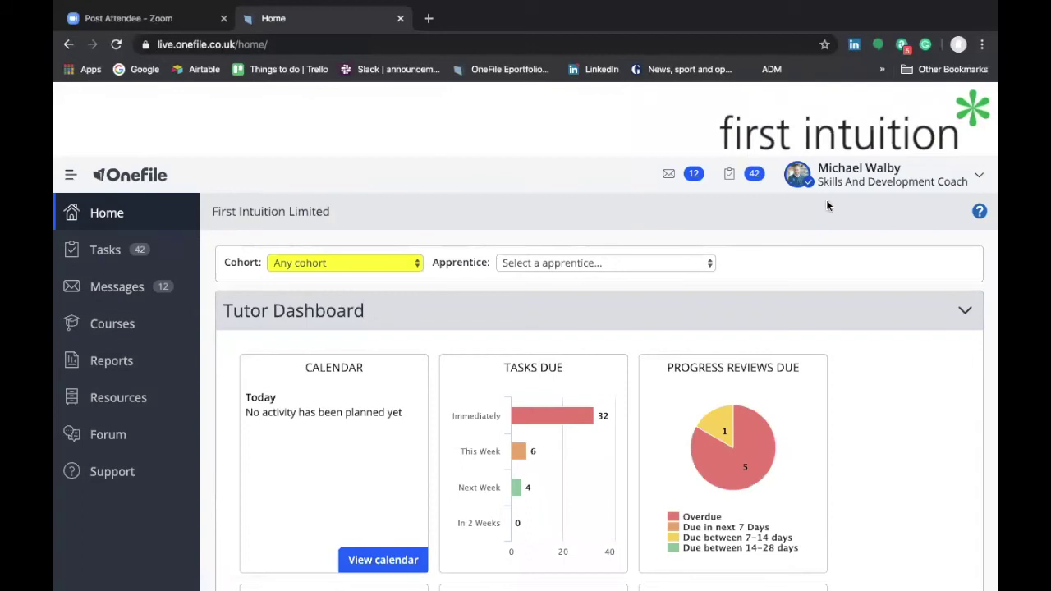
left_click(882, 173)
left_click(782, 206)
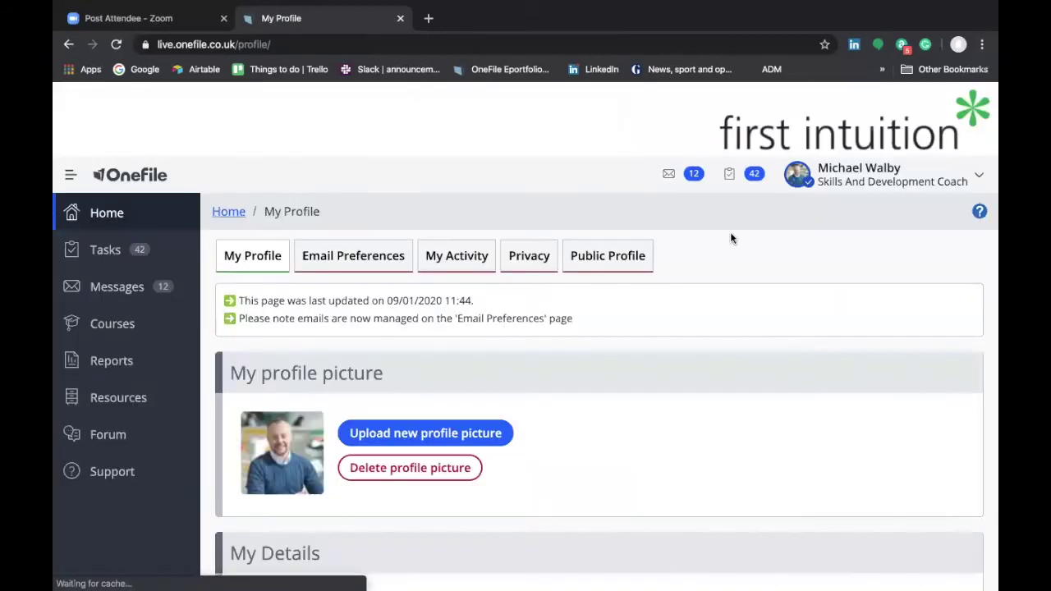
- Save the profile so it shows last updated 10/01/2020 11:42, back at the top
scroll(551, 421, "down", 5)
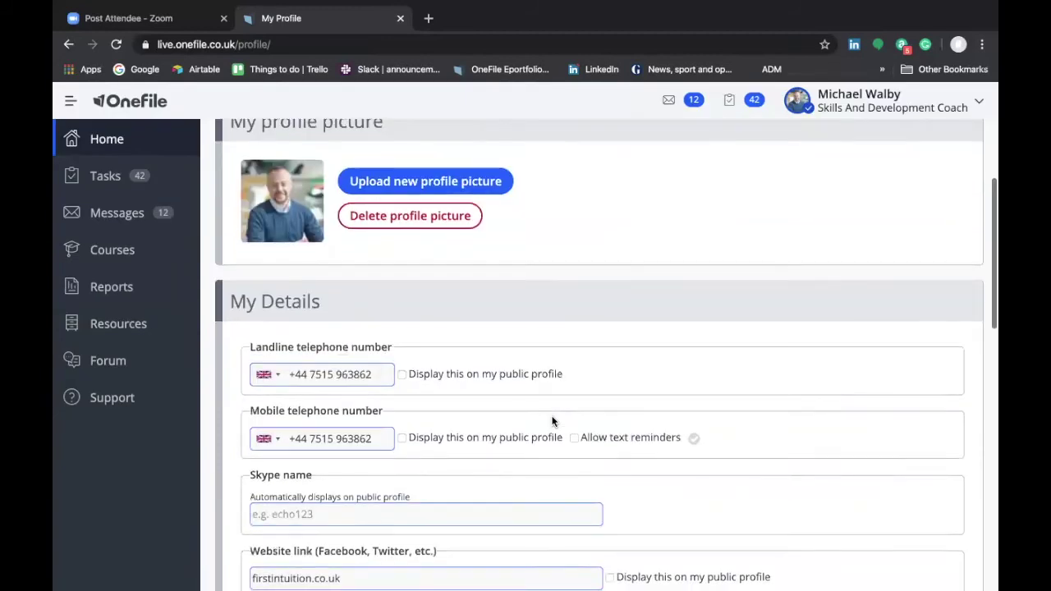
scroll(552, 421, "down", 1)
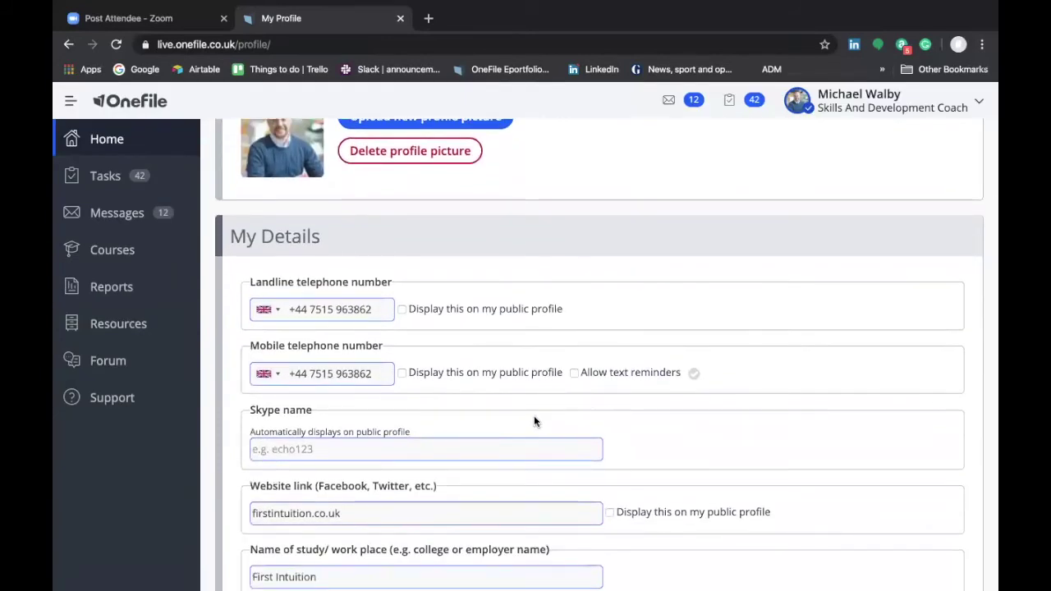
scroll(534, 422, "down", 1)
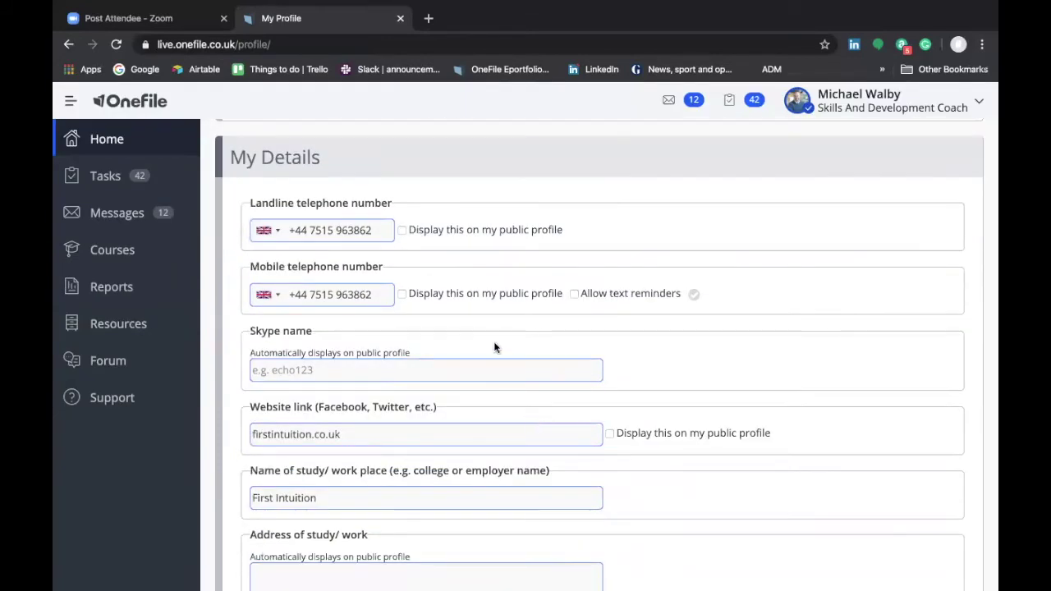
scroll(494, 347, "down", 7)
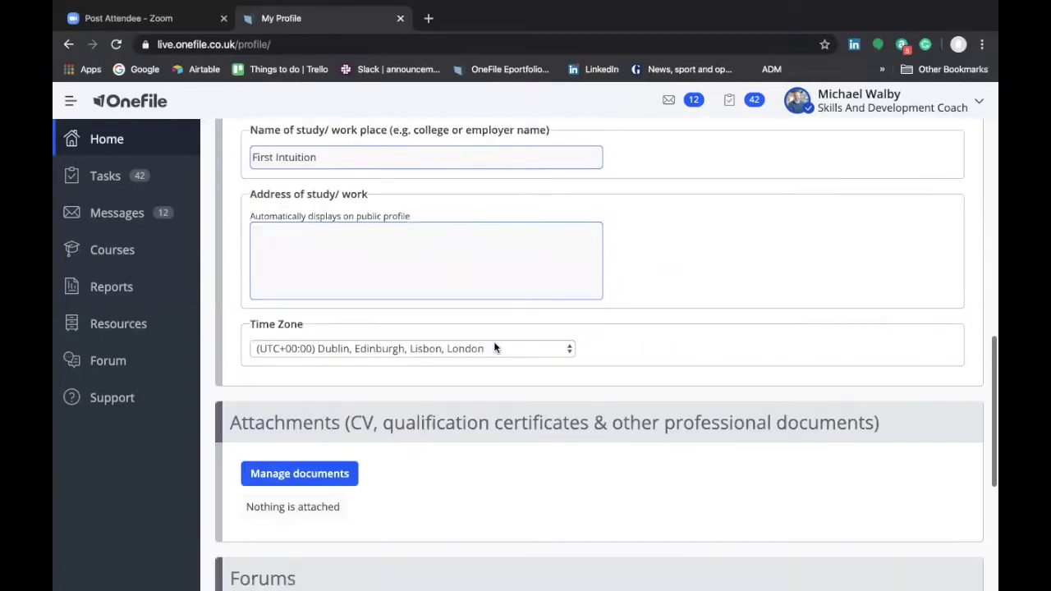
scroll(494, 348, "down", 2)
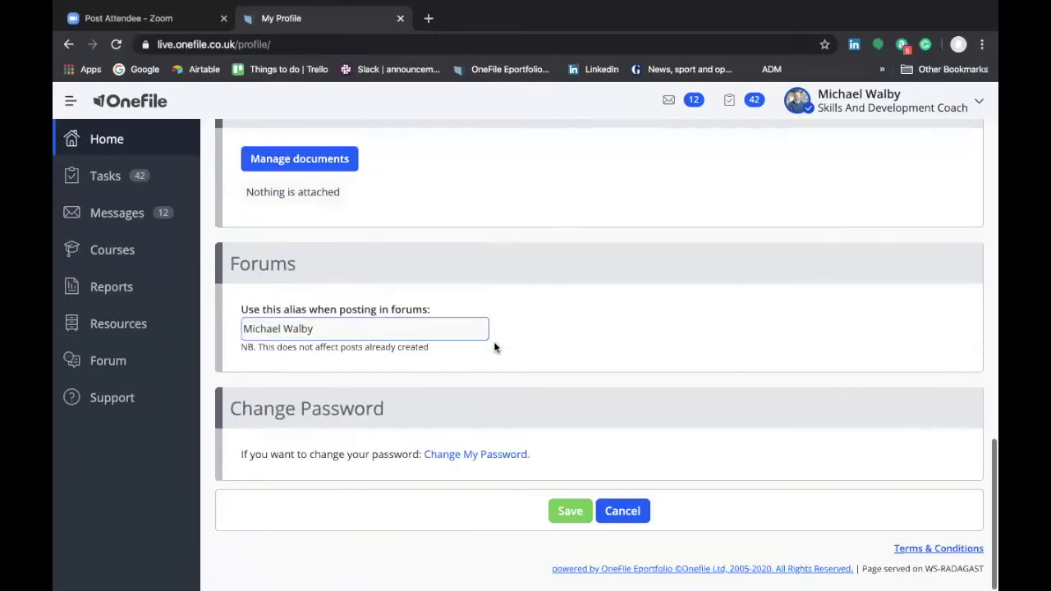
left_click(561, 511)
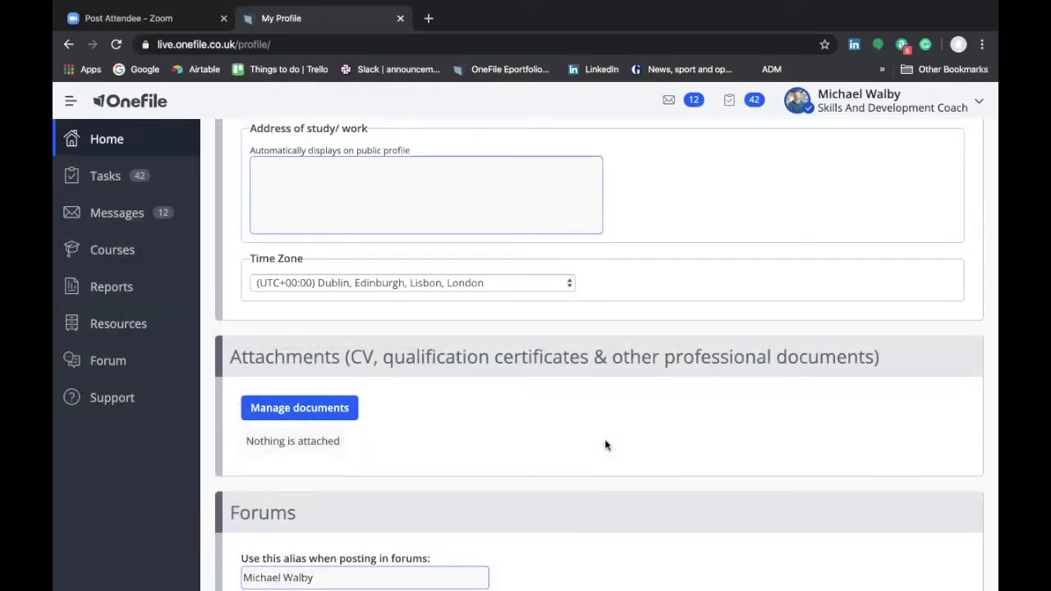
scroll(604, 445, "down", 3)
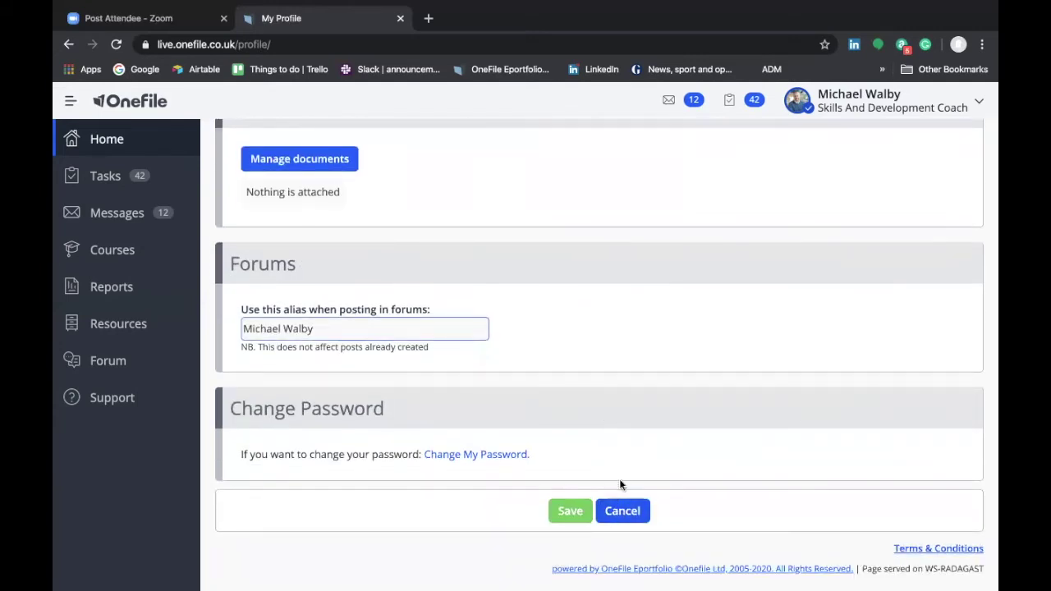
scroll(617, 419, "up", 3)
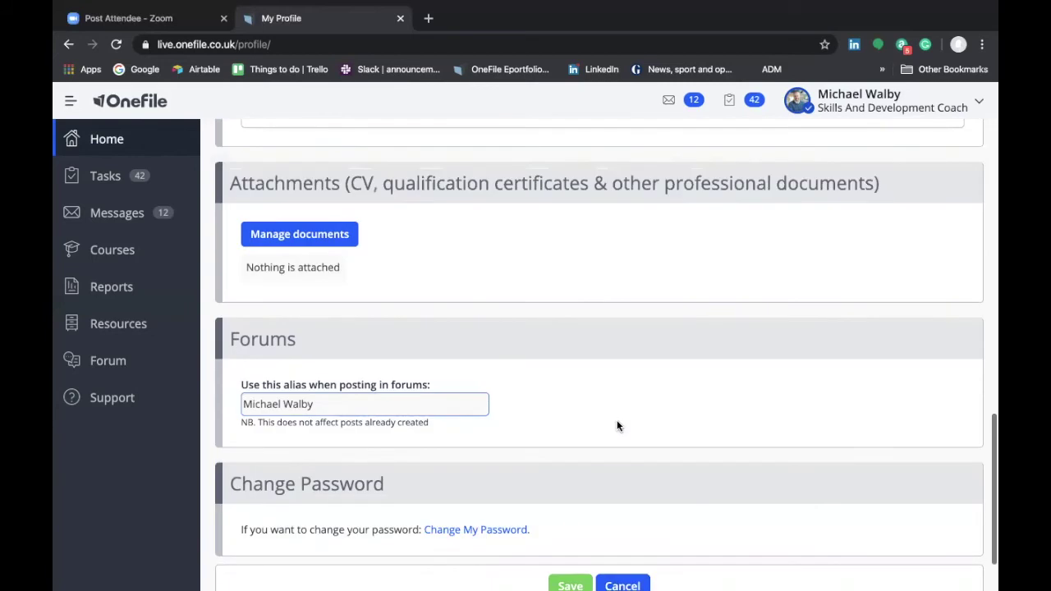
scroll(617, 426, "up", 5)
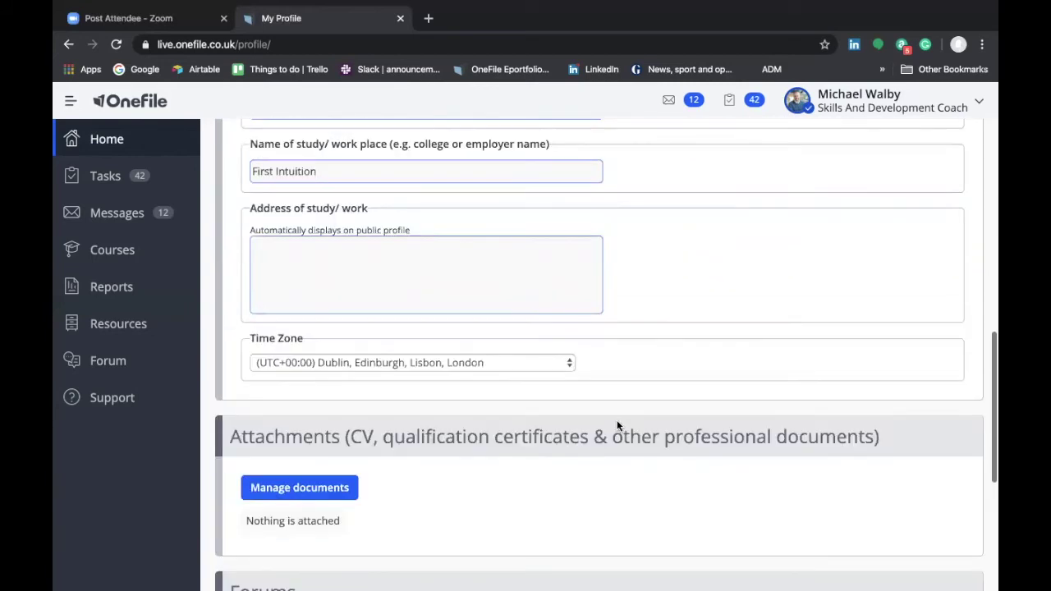
scroll(618, 425, "up", 8)
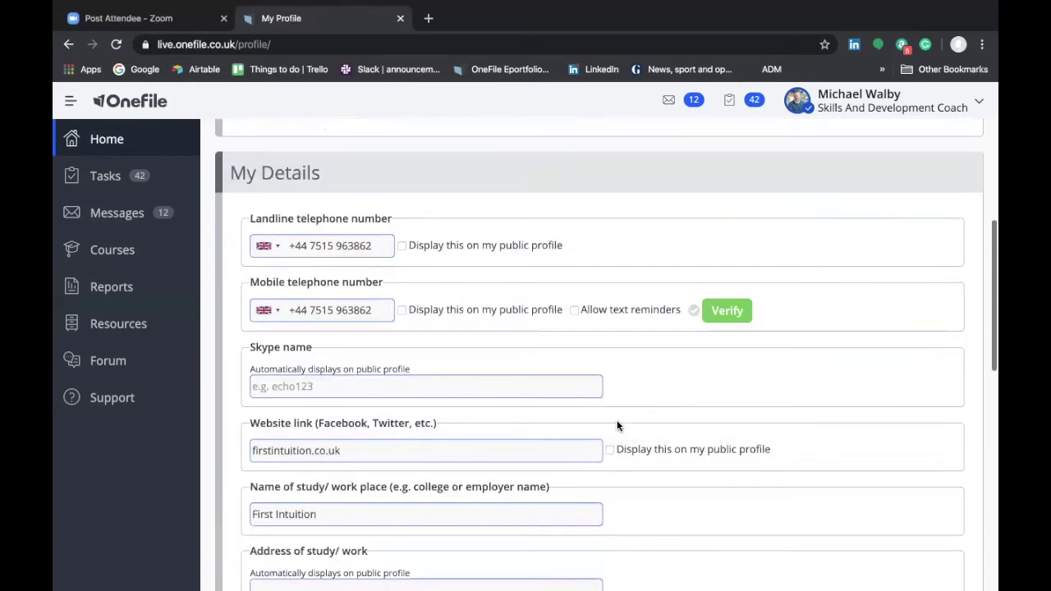
scroll(618, 425, "up", 4)
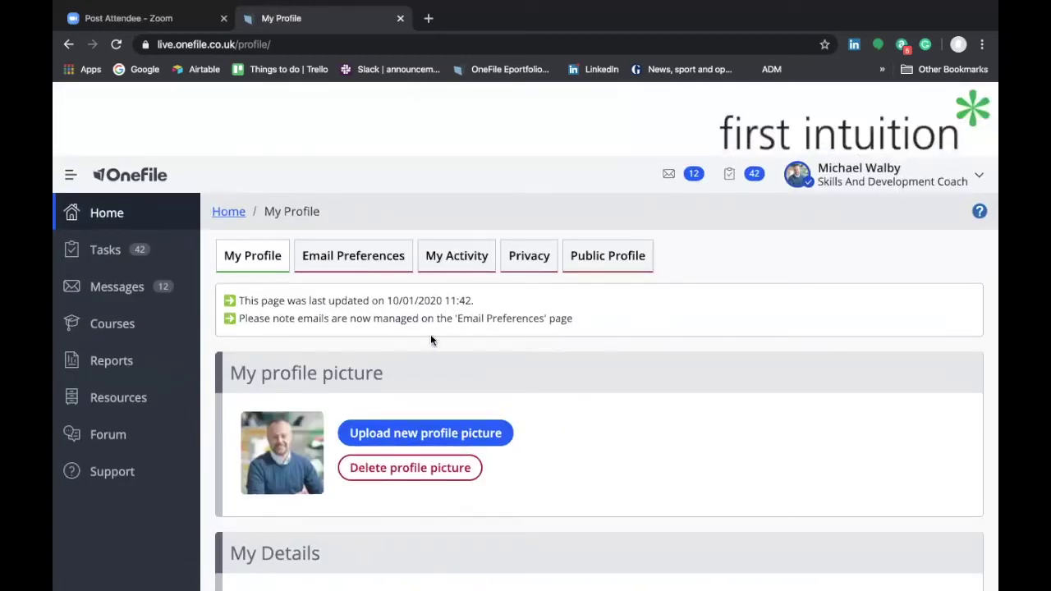
- Show the Email Preferences tab with both addresses and the Email Alerts section
left_click(346, 269)
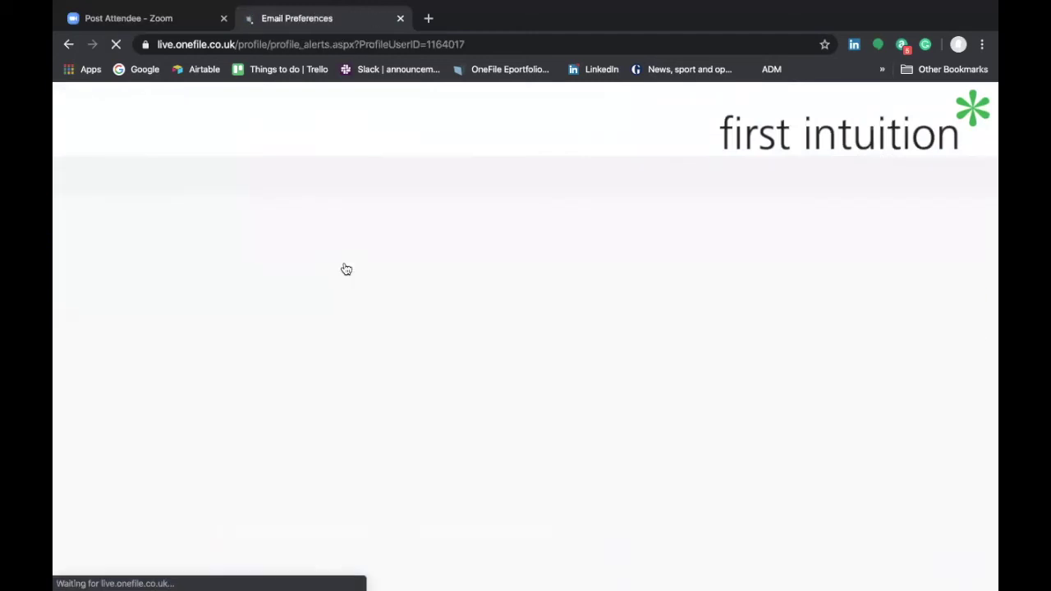
scroll(438, 378, "down", 1)
scroll(438, 378, "down", 1)
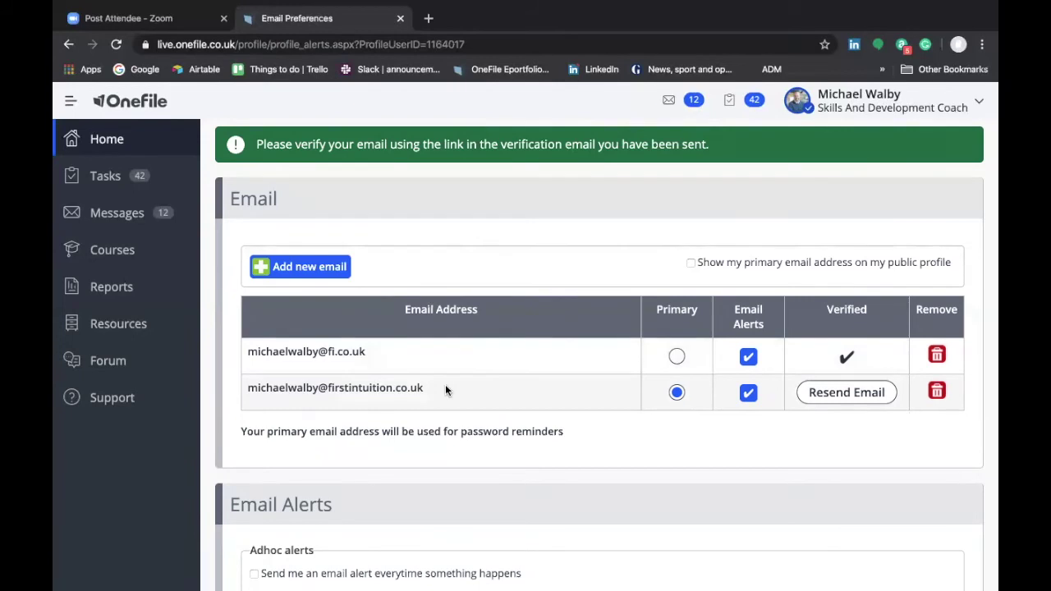
left_click(294, 267)
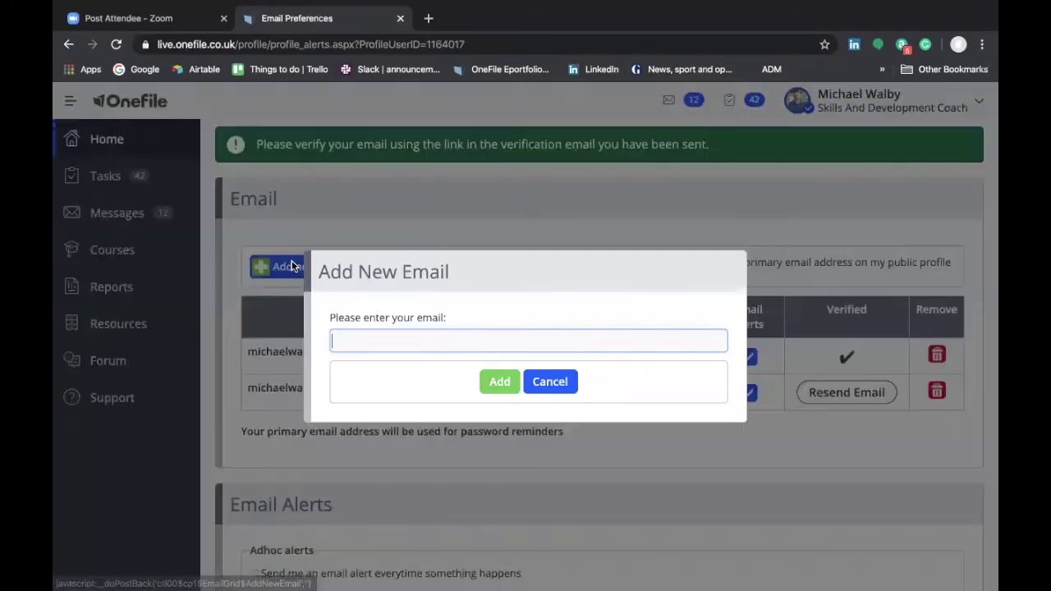
left_click(376, 343)
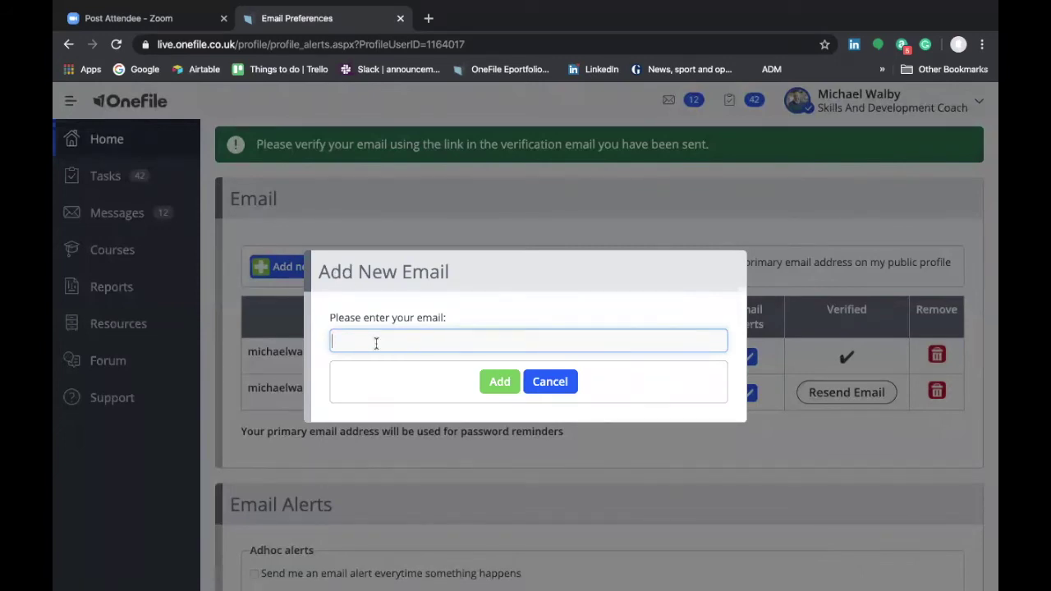
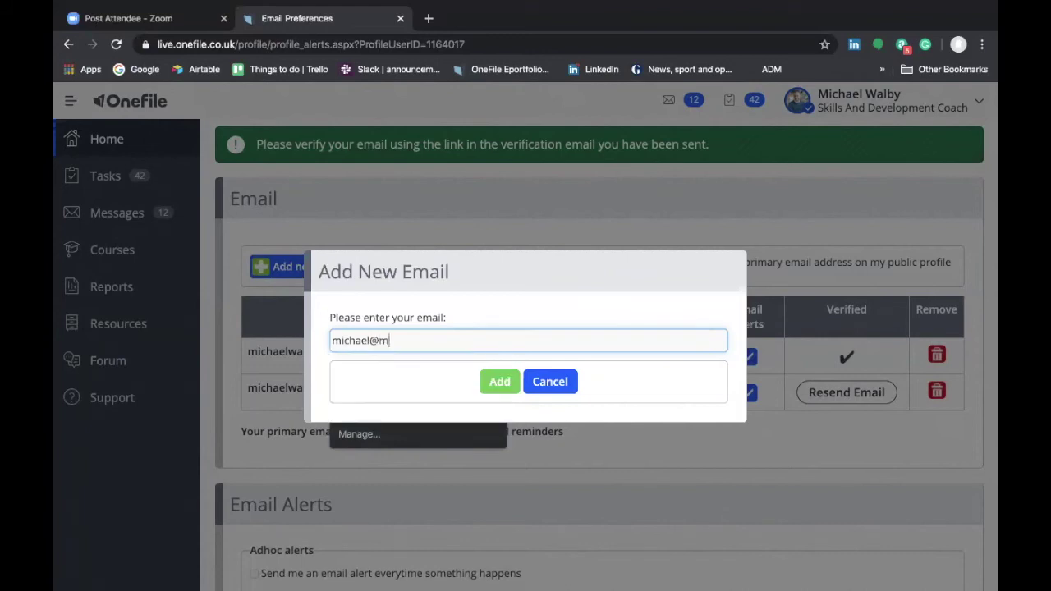
left_click(539, 387)
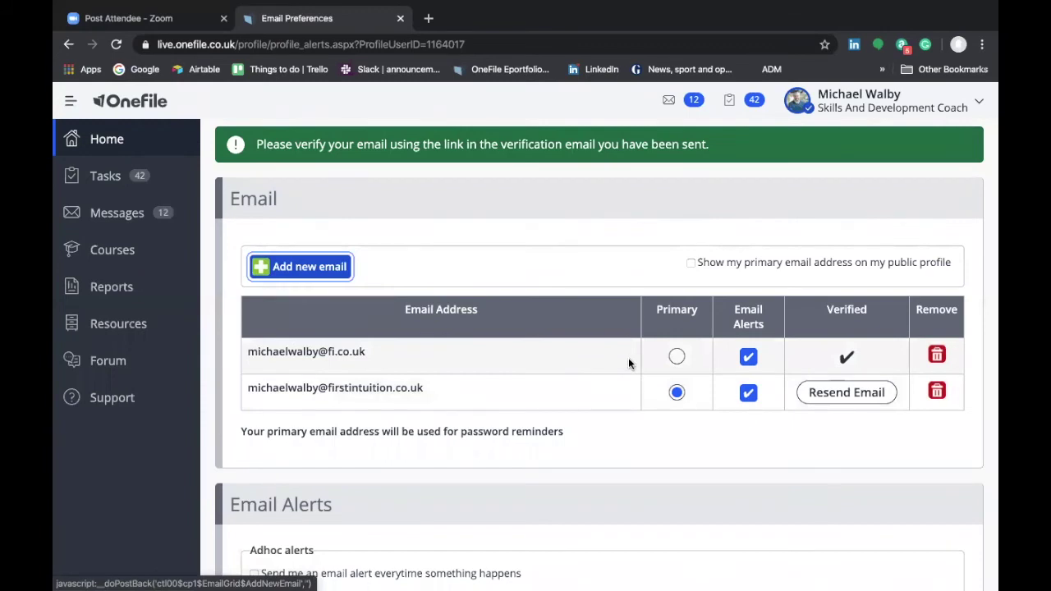
- Set the verified address as the primary email and save the email preferences
left_click(677, 356)
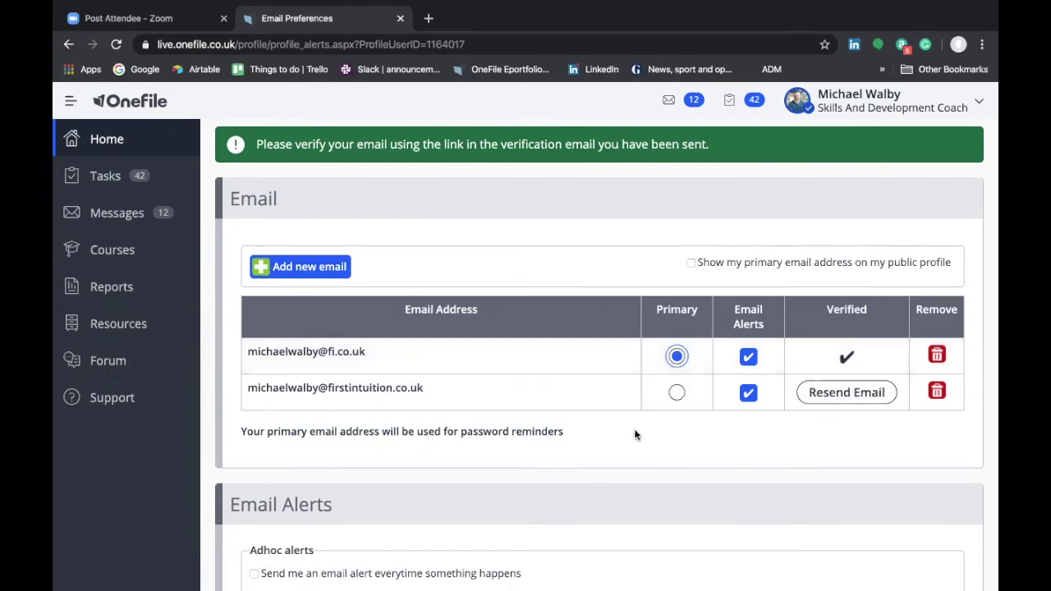
scroll(634, 428, "down", 5)
left_click(608, 522)
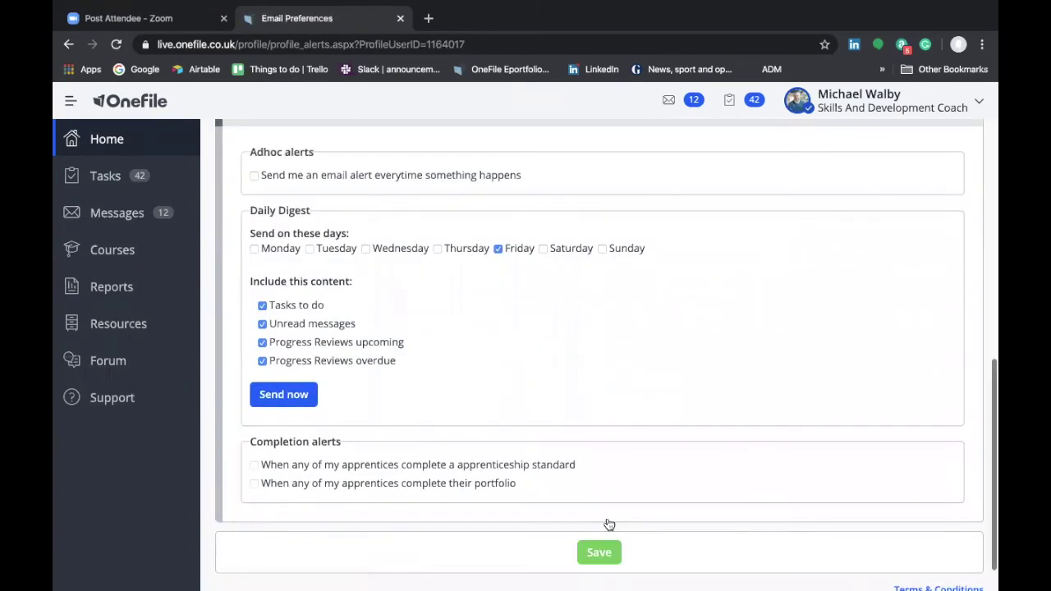
- Review the saved email alert settings, including the Friday daily digest
scroll(606, 395, "up", 4)
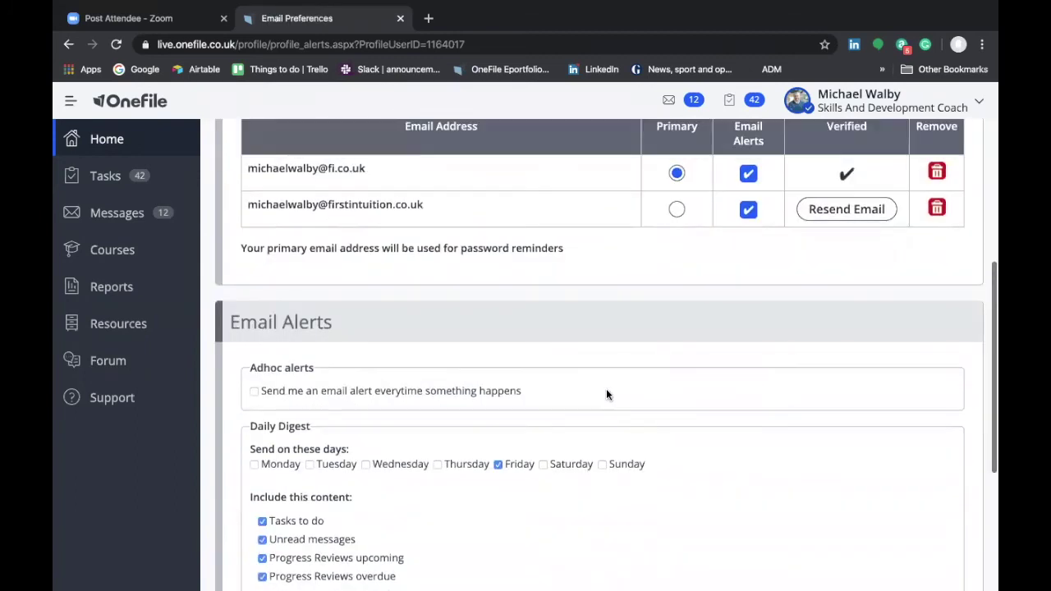
scroll(553, 402, "down", 1)
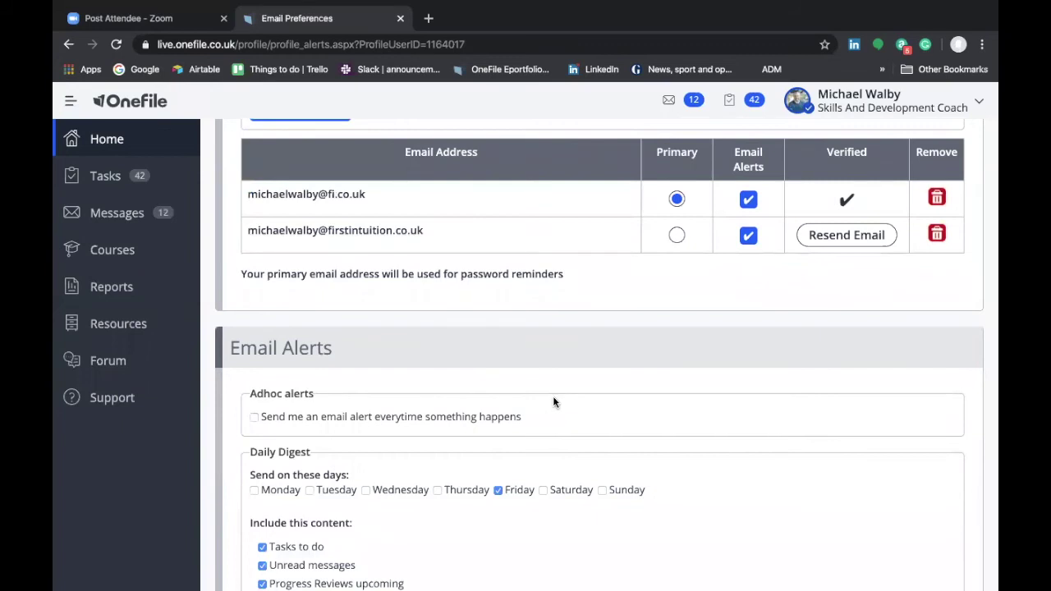
scroll(554, 402, "down", 1)
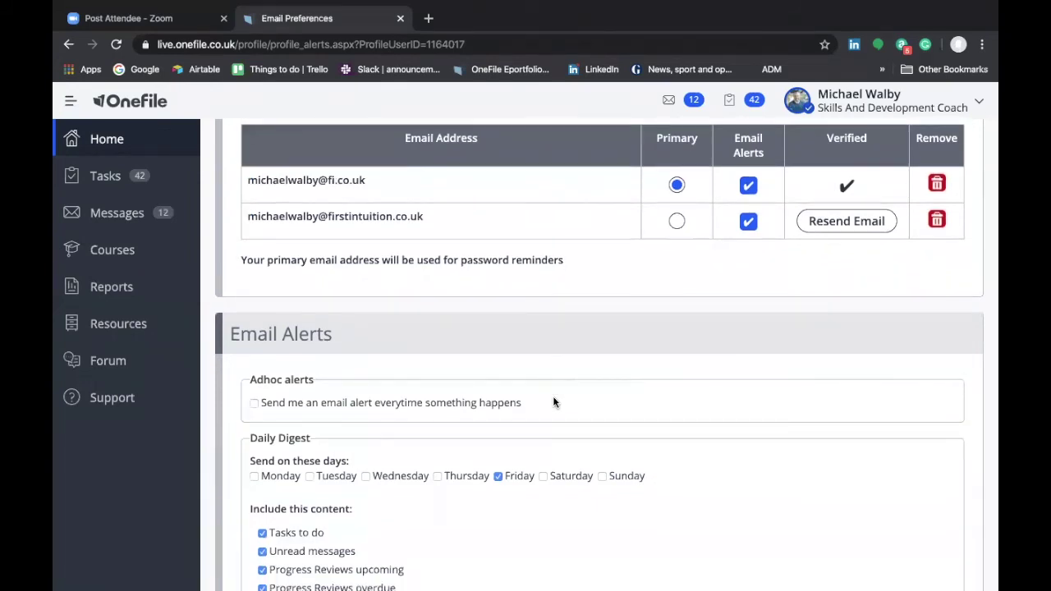
scroll(553, 401, "down", 1)
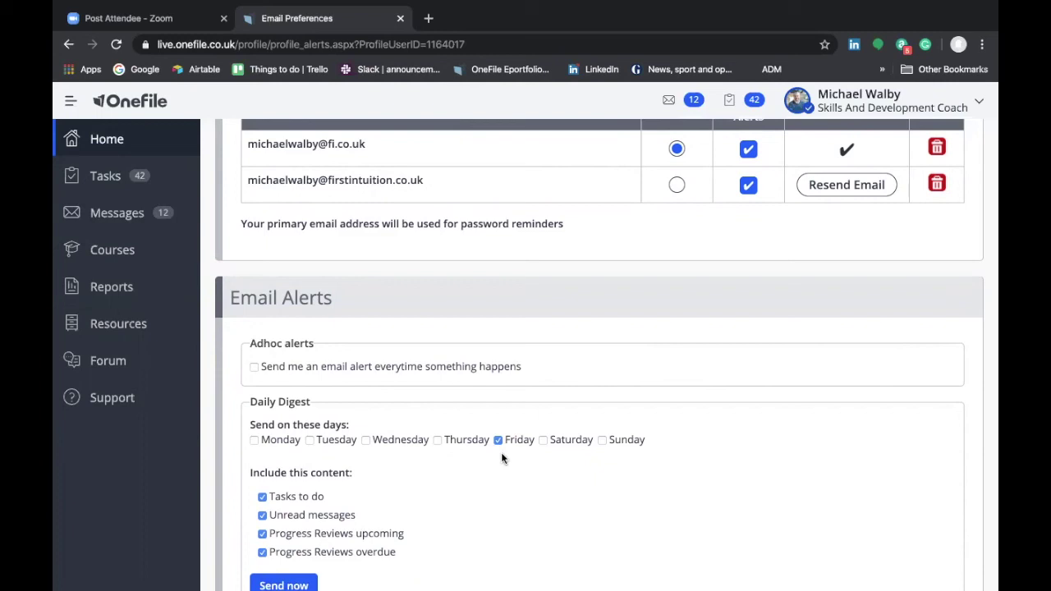
scroll(428, 472, "down", 1)
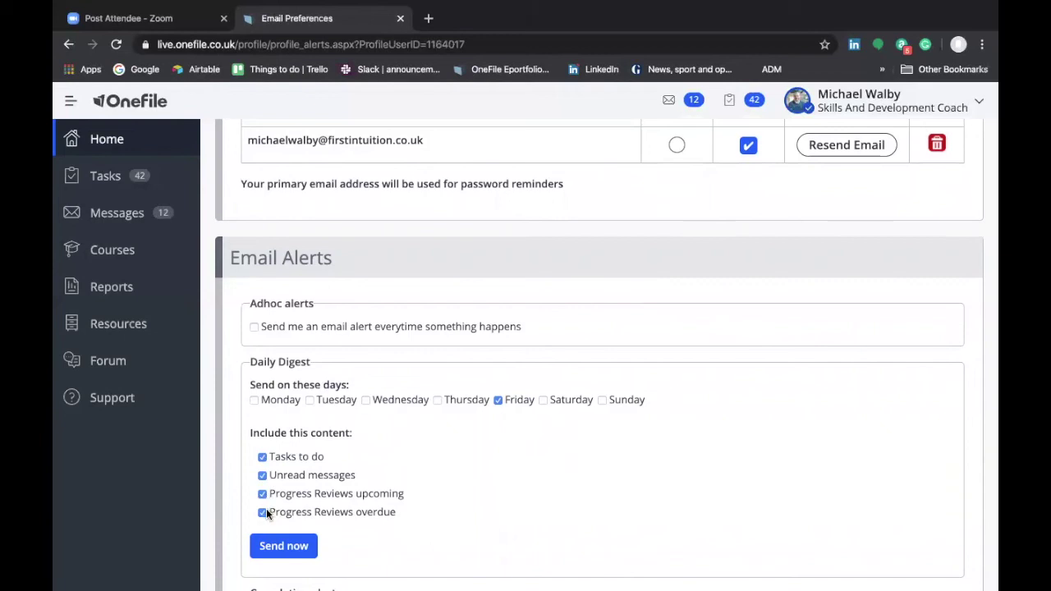
scroll(401, 515, "down", 5)
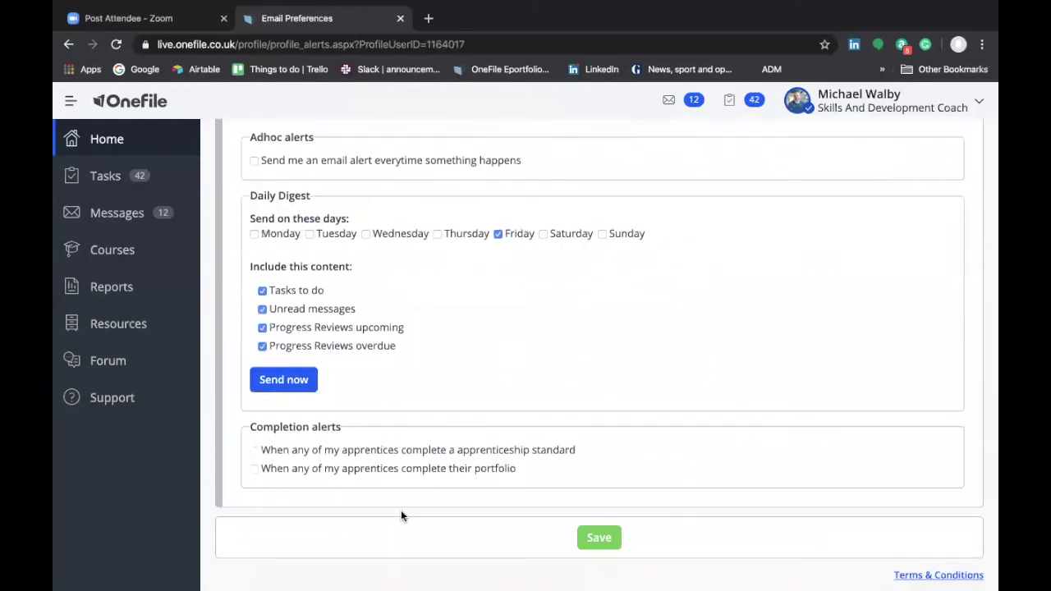
scroll(401, 513, "up", 2)
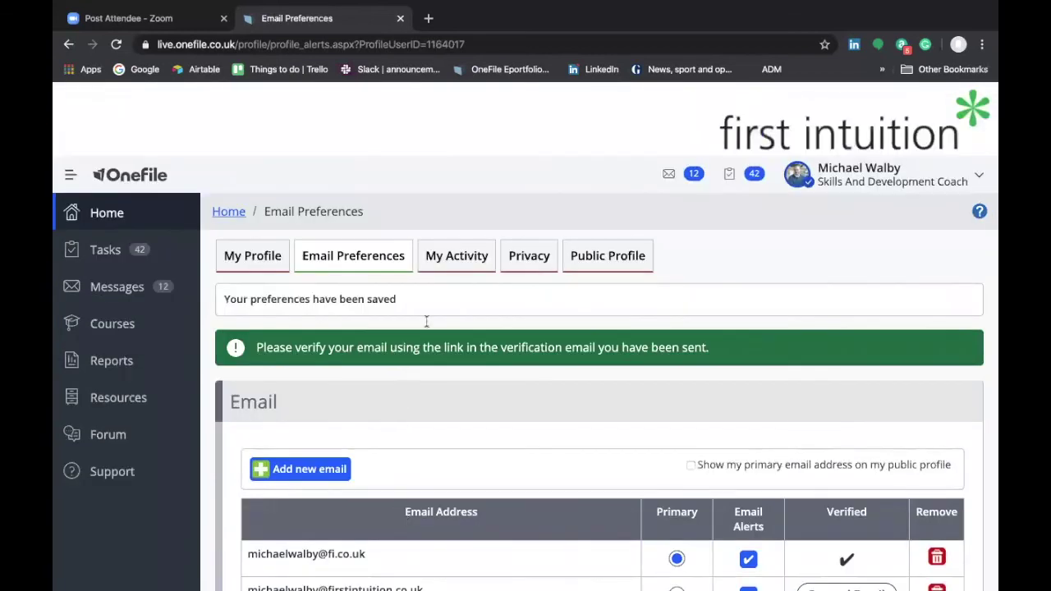
- Browse the My Activity log of profile updates, logins and logouts, latest 10/01/2020 11:42:11
left_click(456, 263)
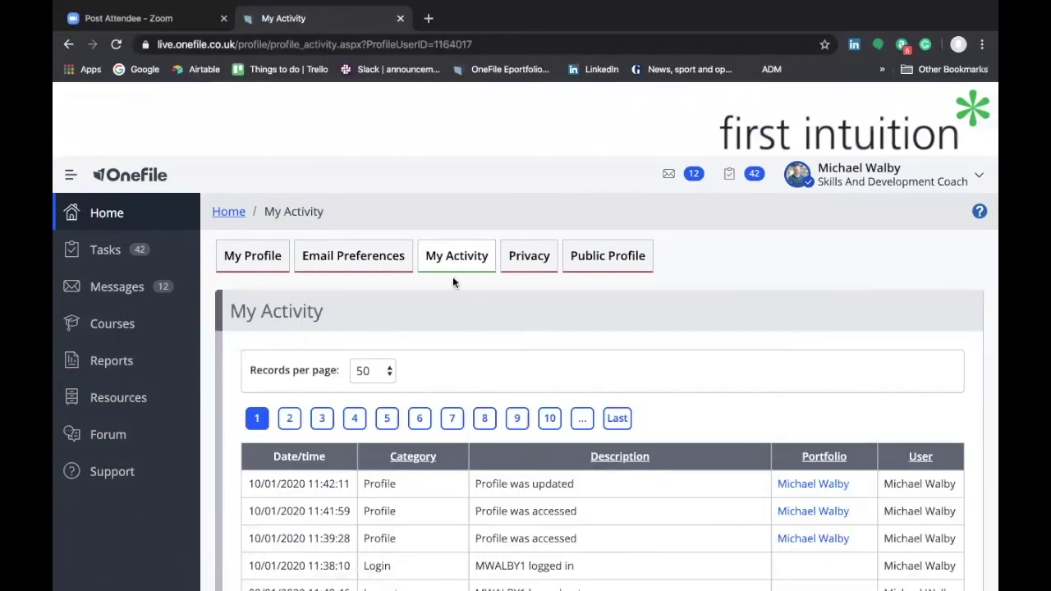
scroll(455, 395, "down", 2)
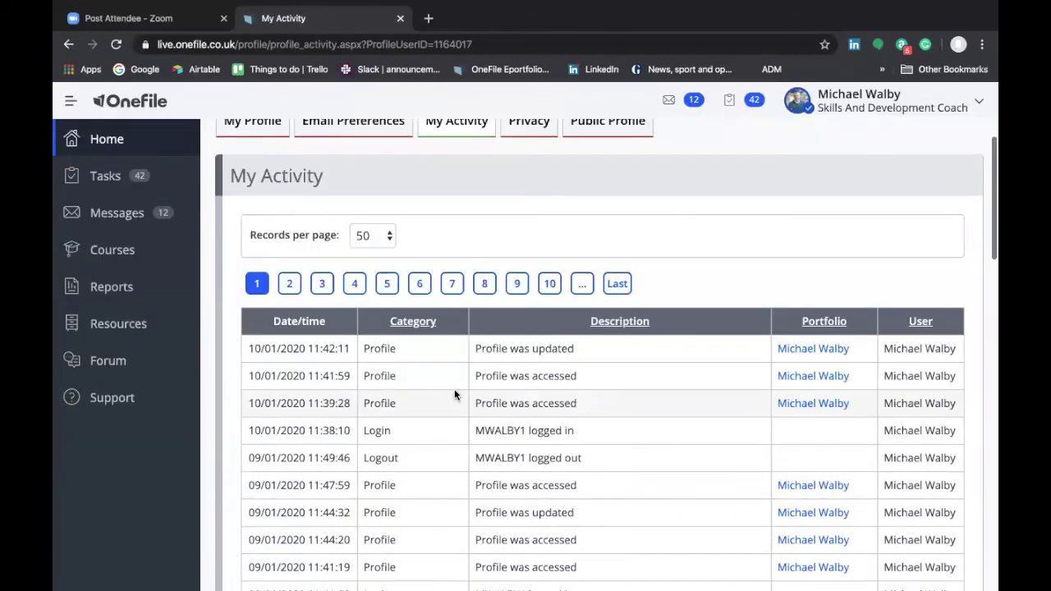
scroll(455, 395, "down", 1)
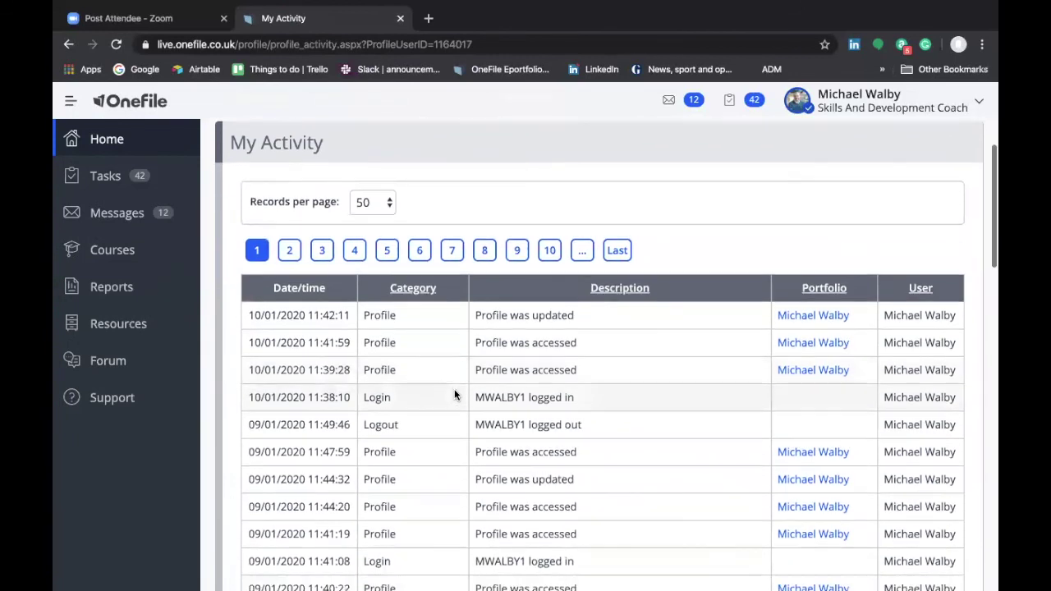
scroll(455, 395, "down", 1)
scroll(455, 395, "down", 1)
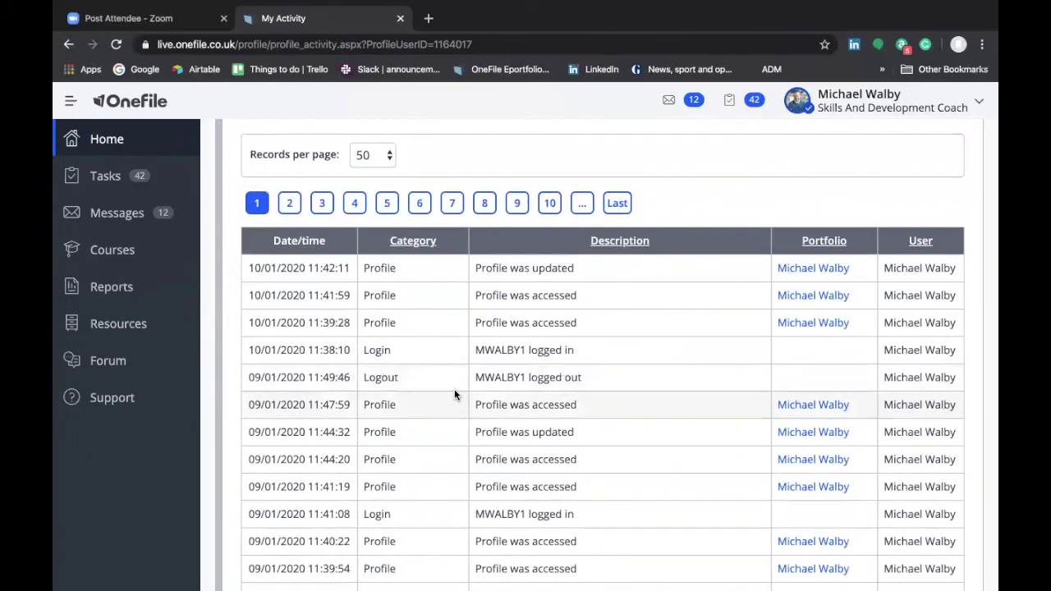
scroll(455, 395, "down", 1)
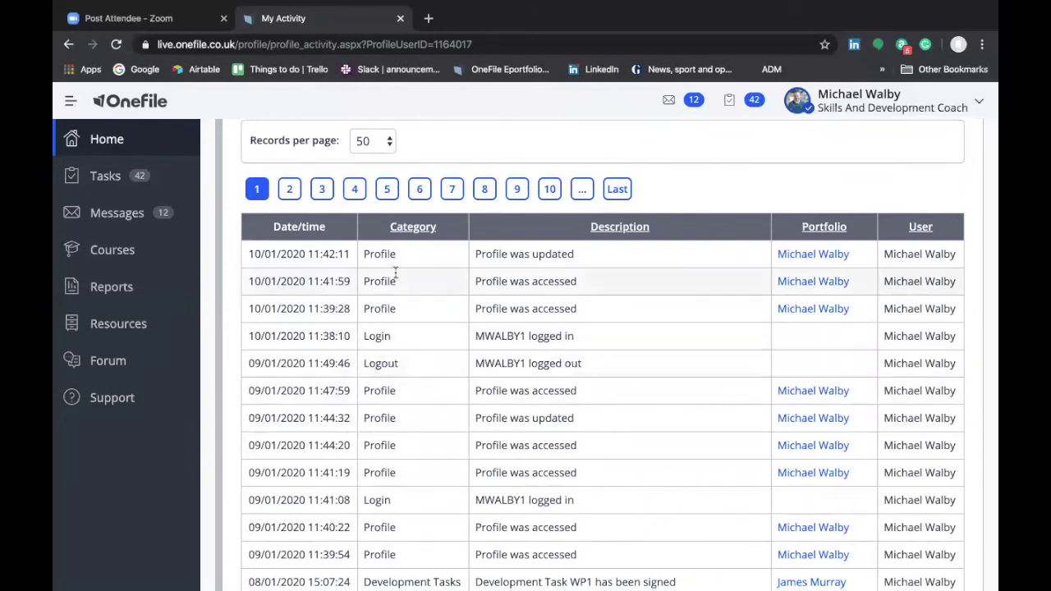
scroll(394, 274, "up", 5)
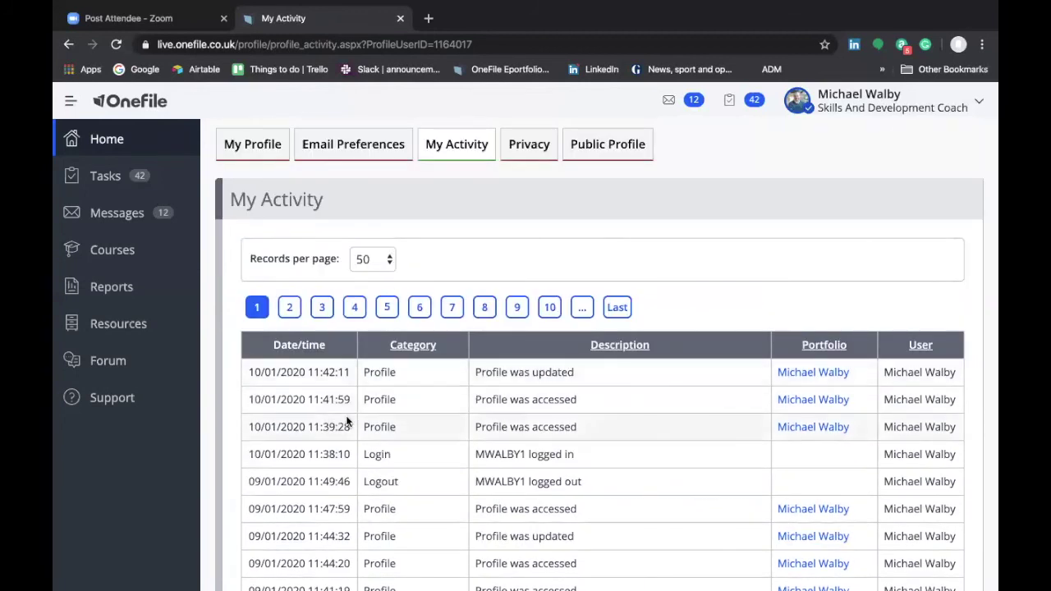
scroll(346, 421, "down", 6)
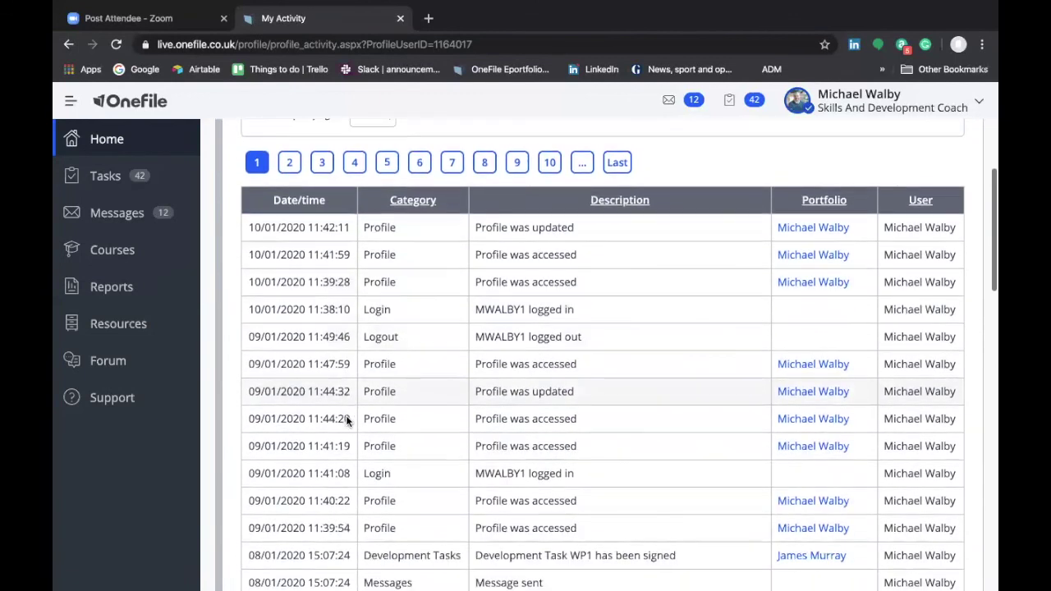
scroll(341, 410, "down", 2)
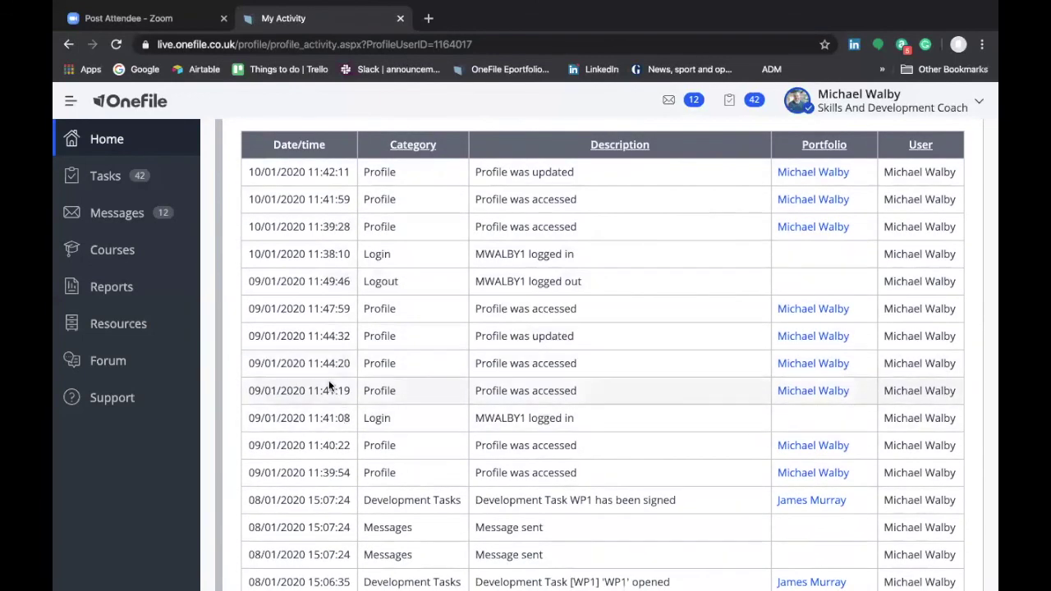
scroll(329, 383, "up", 7)
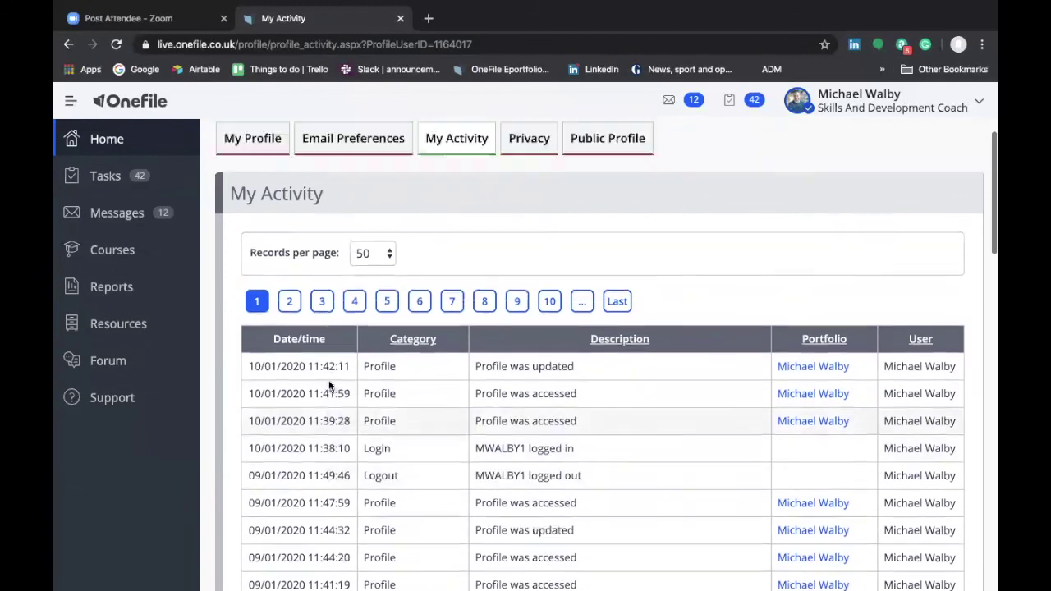
scroll(328, 386, "up", 1)
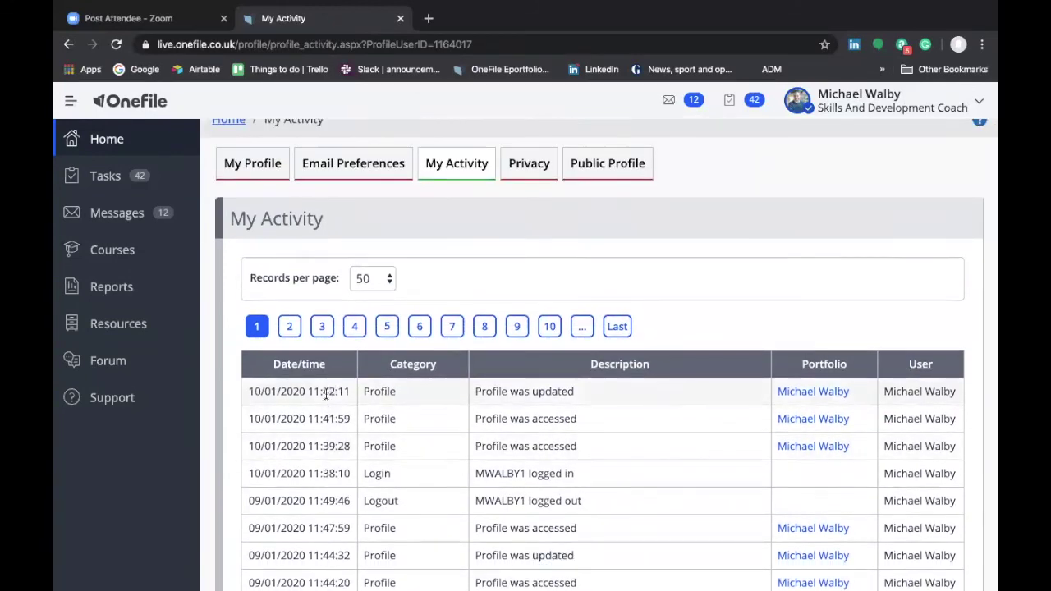
scroll(326, 394, "up", 3)
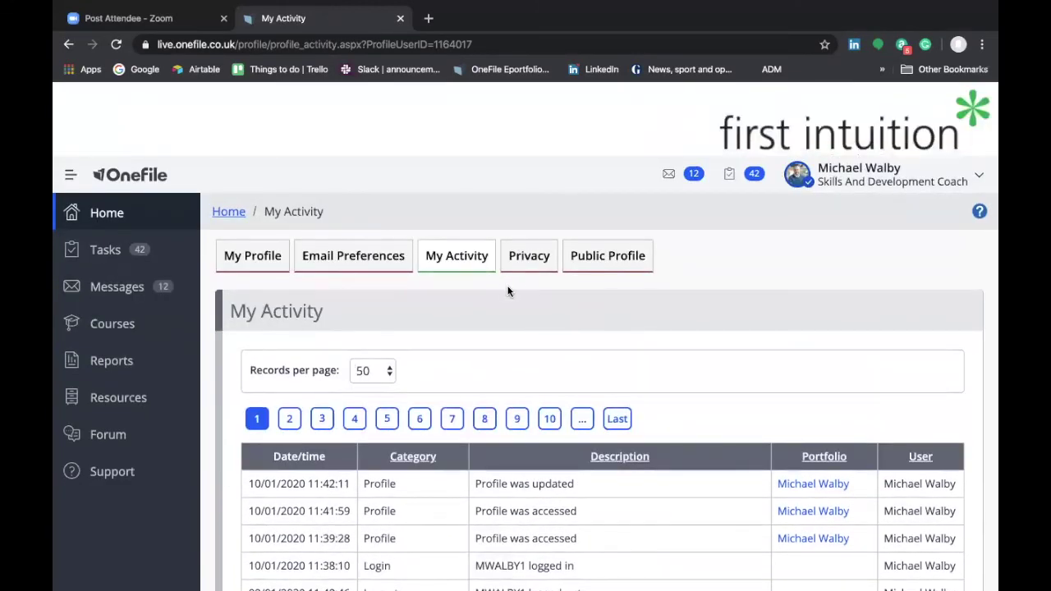
- Show the Privacy tab's Options and Permission table with analytics sharing set to Agree
left_click(529, 268)
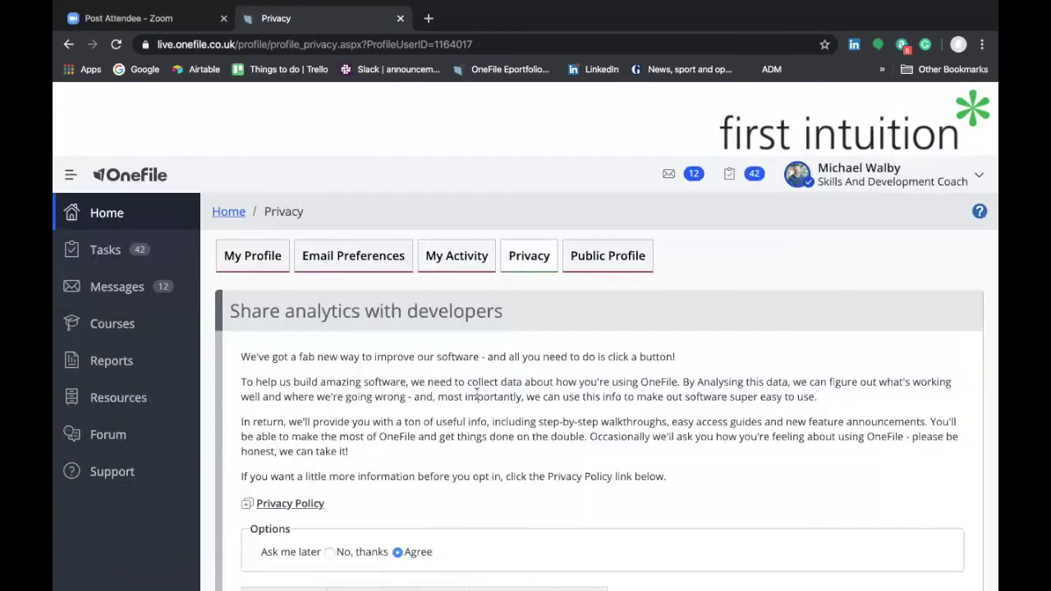
scroll(476, 393, "down", 2)
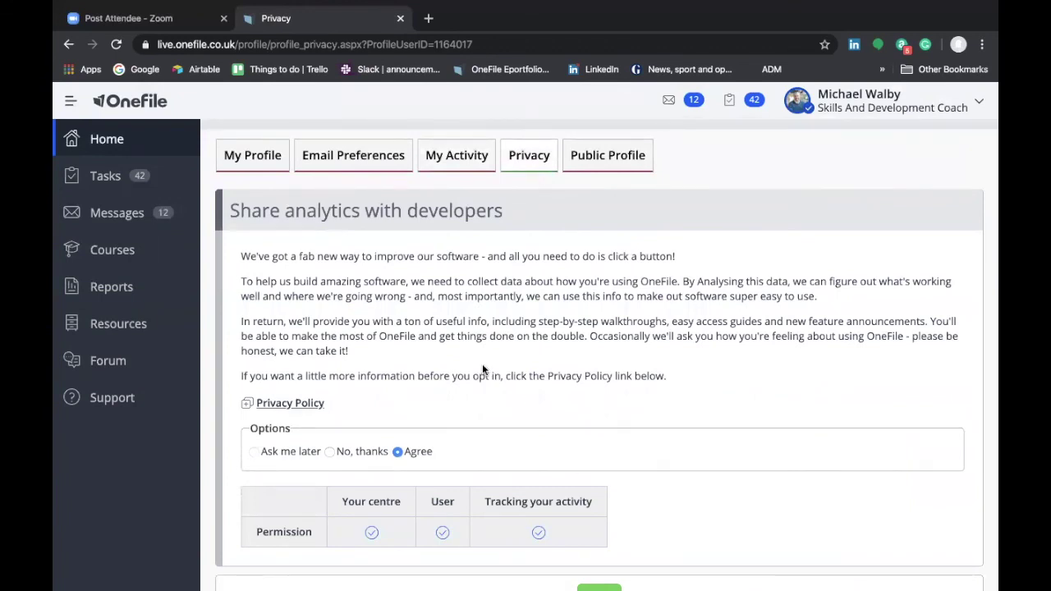
scroll(482, 364, "down", 2)
scroll(482, 364, "up", 4)
- Switch to the Public Profile tab showing the tutor's photo, workplace and online status
left_click(588, 274)
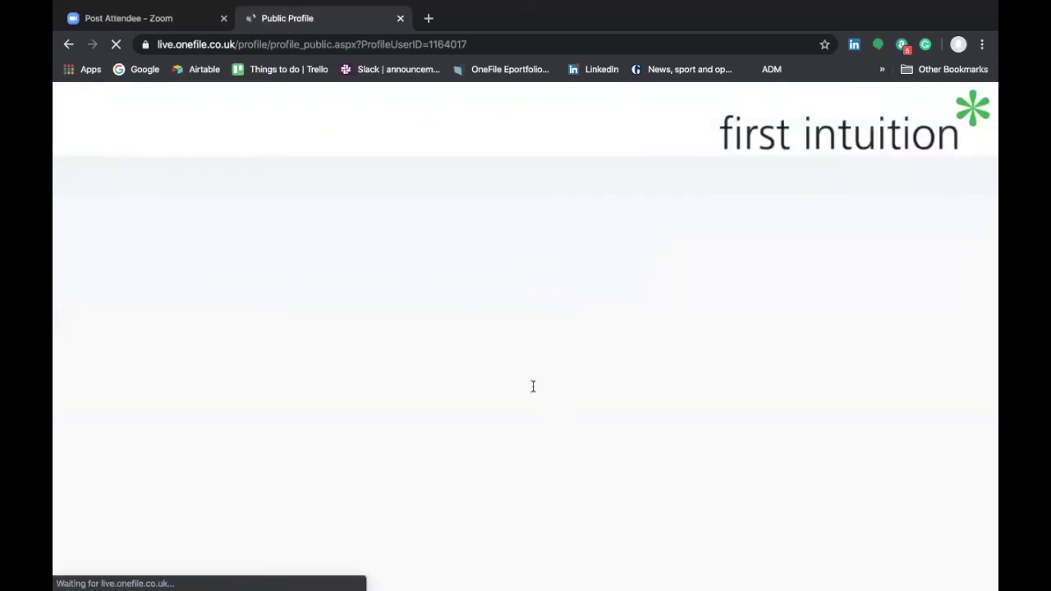